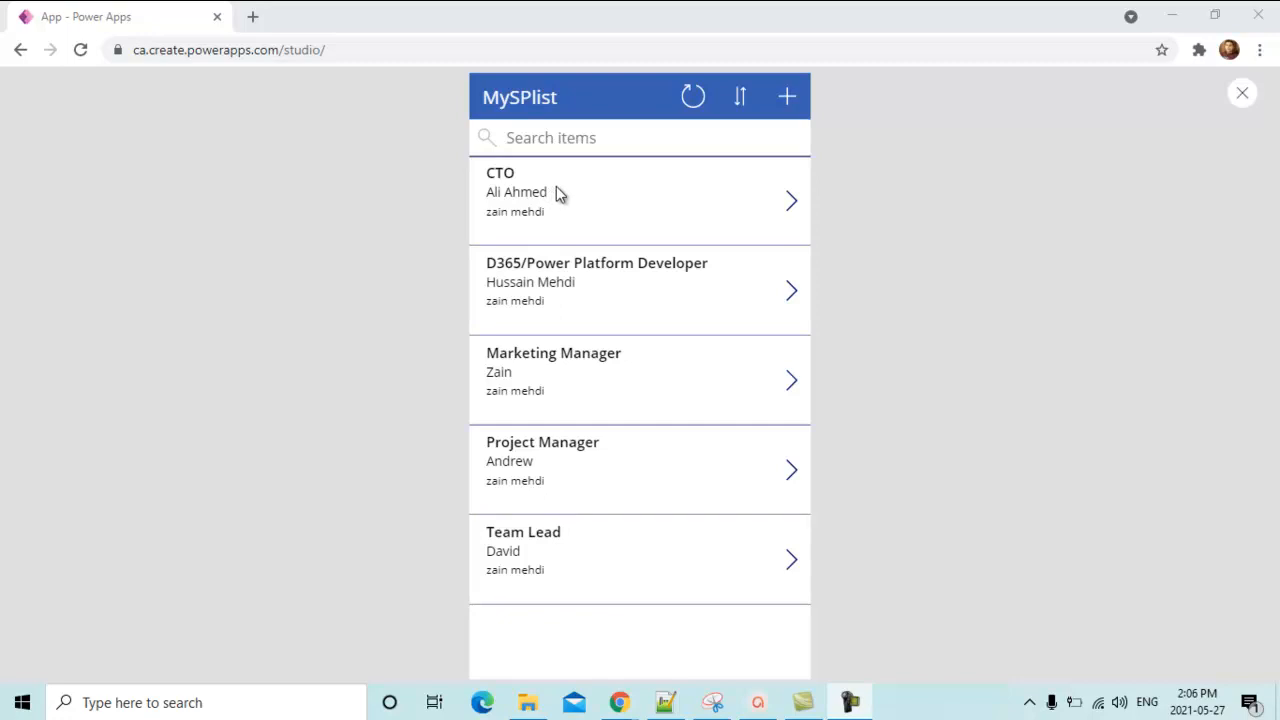
Search the MySPlist items for Team and for CTO
click(586, 142)
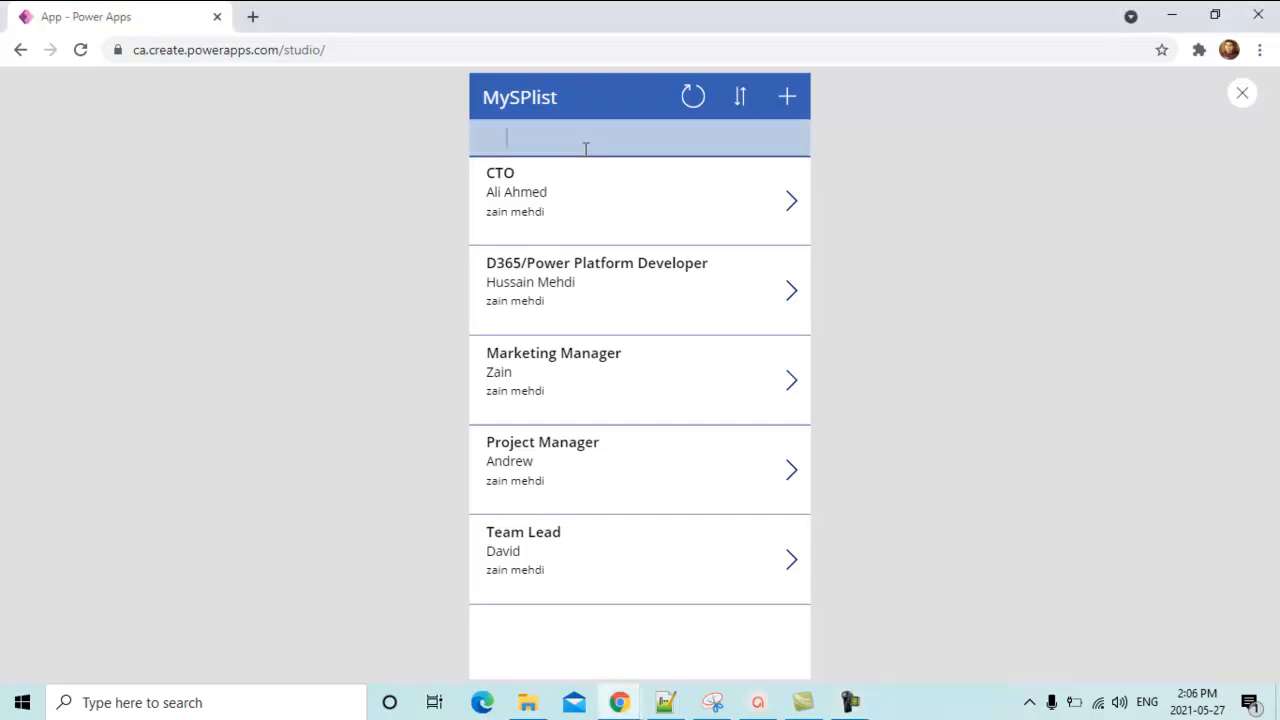
text(Team)
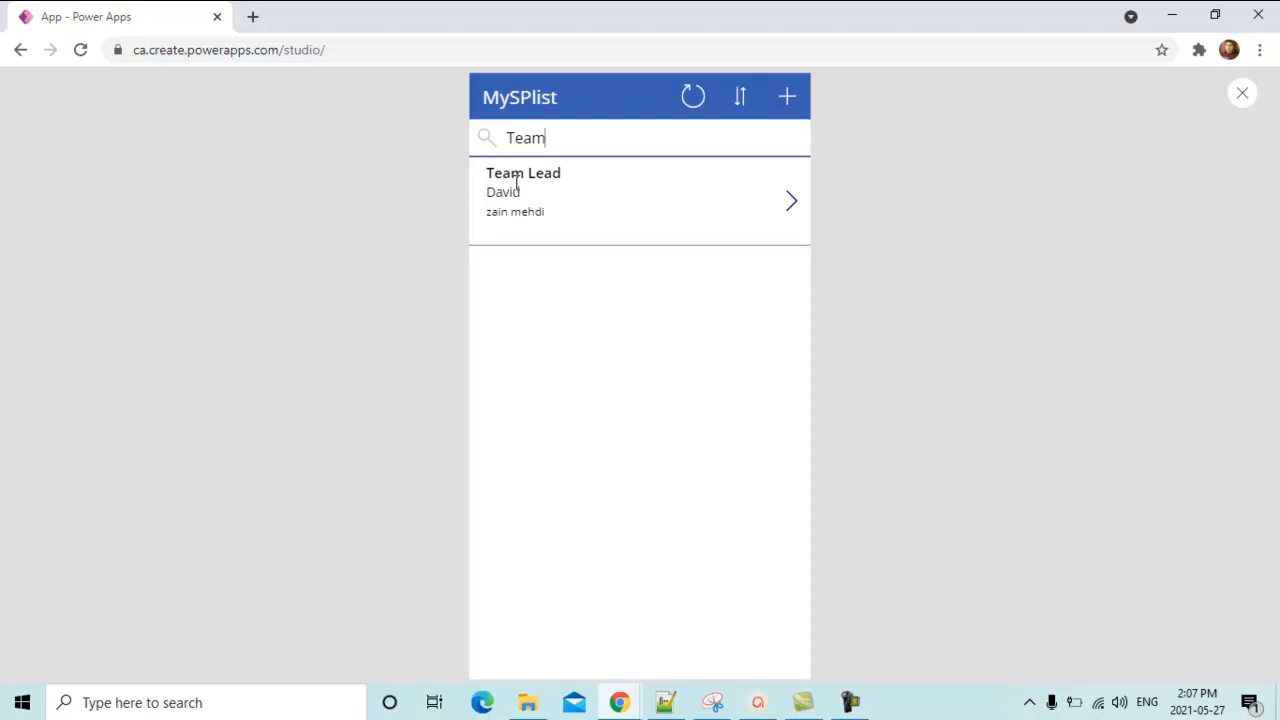
click(563, 150)
key(BackSpace)
key(BackSpace)
key(BackSpace)
key(BackSpace)
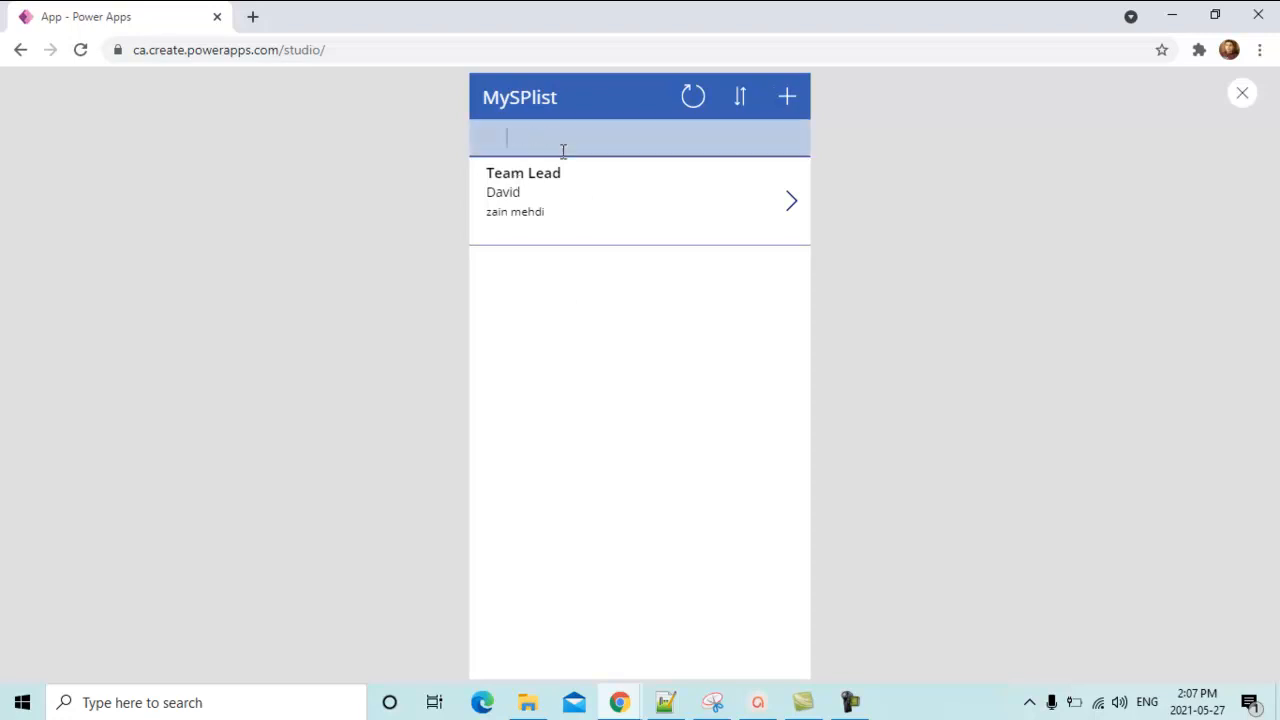
text(CTO)
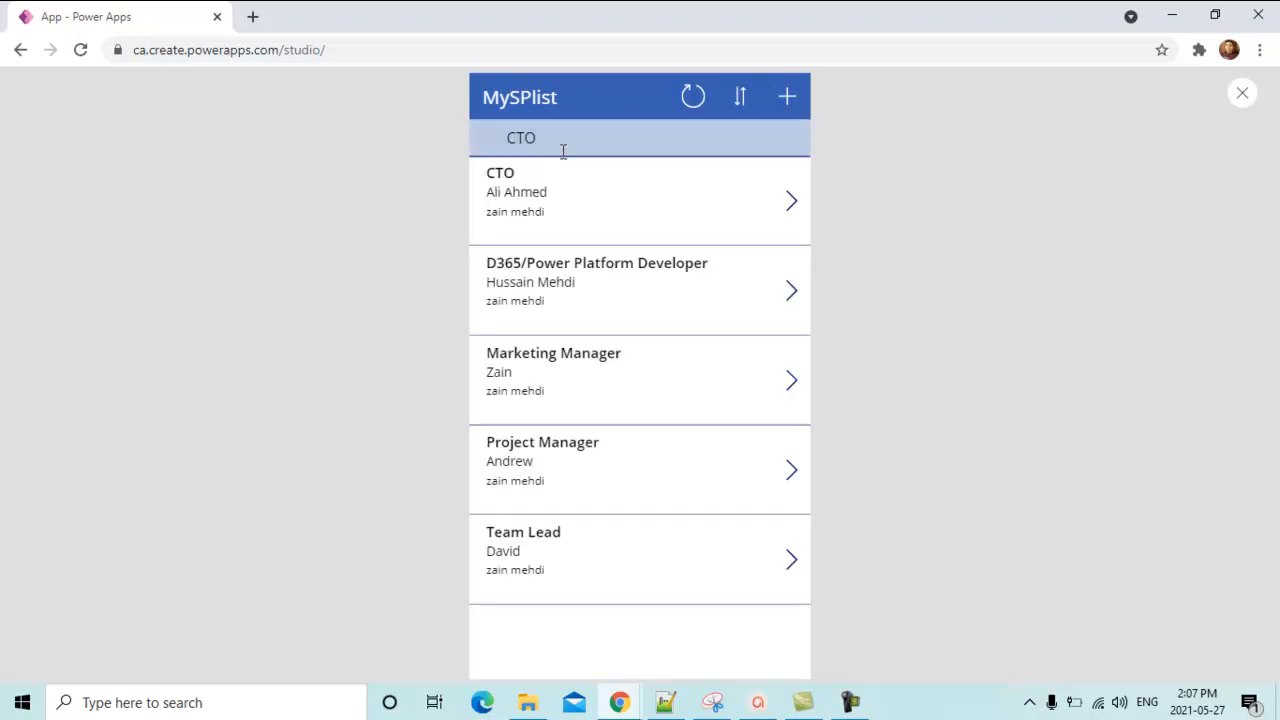
Search the items for Project and clear the search to list every item again
key(BackSpace)
key(BackSpace)
key(BackSpace)
text(pROJECT)
key(BackSpace)
key(BackSpace)
key(BackSpace)
key(BackSpace)
key(BackSpace)
key(BackSpace)
key(BackSpace)
text(Project)
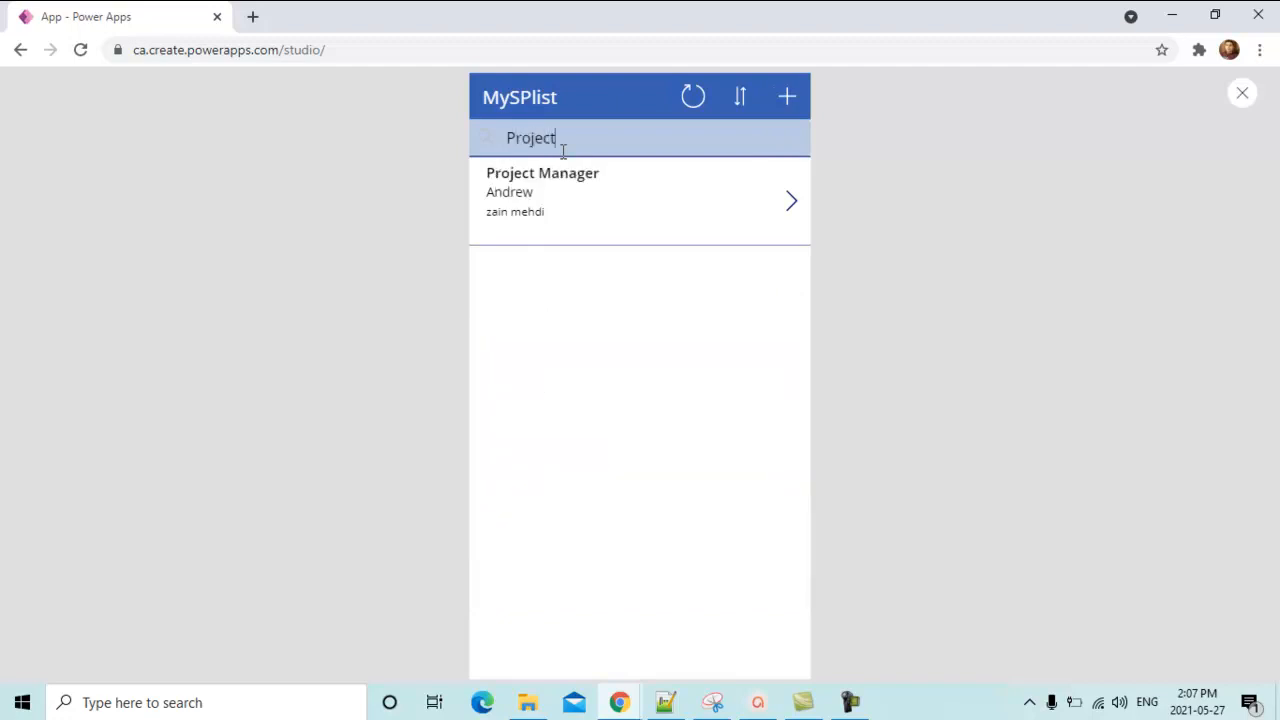
key(BackSpace)
key(BackSpace)
key(BackSpace)
key(BackSpace)
key(BackSpace)
key(BackSpace)
key(BackSpace)
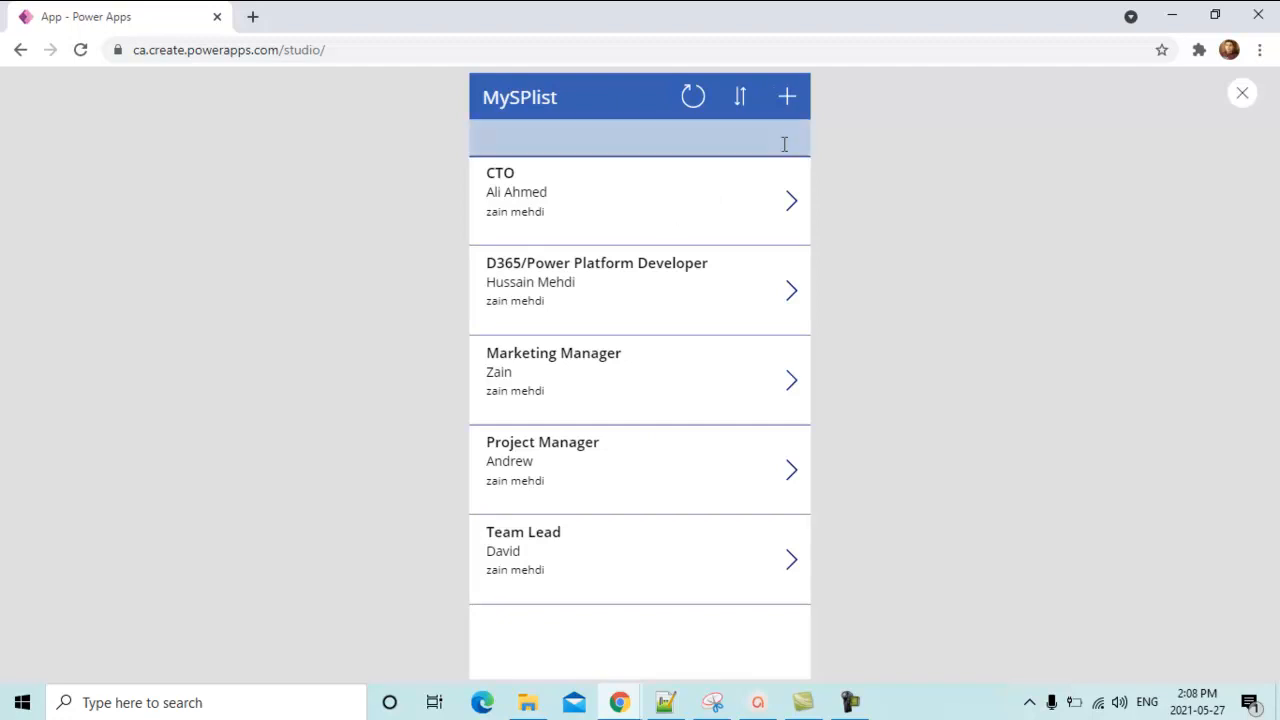
View the CTO item's details and its edit form, and leave both without changing anything
click(569, 193)
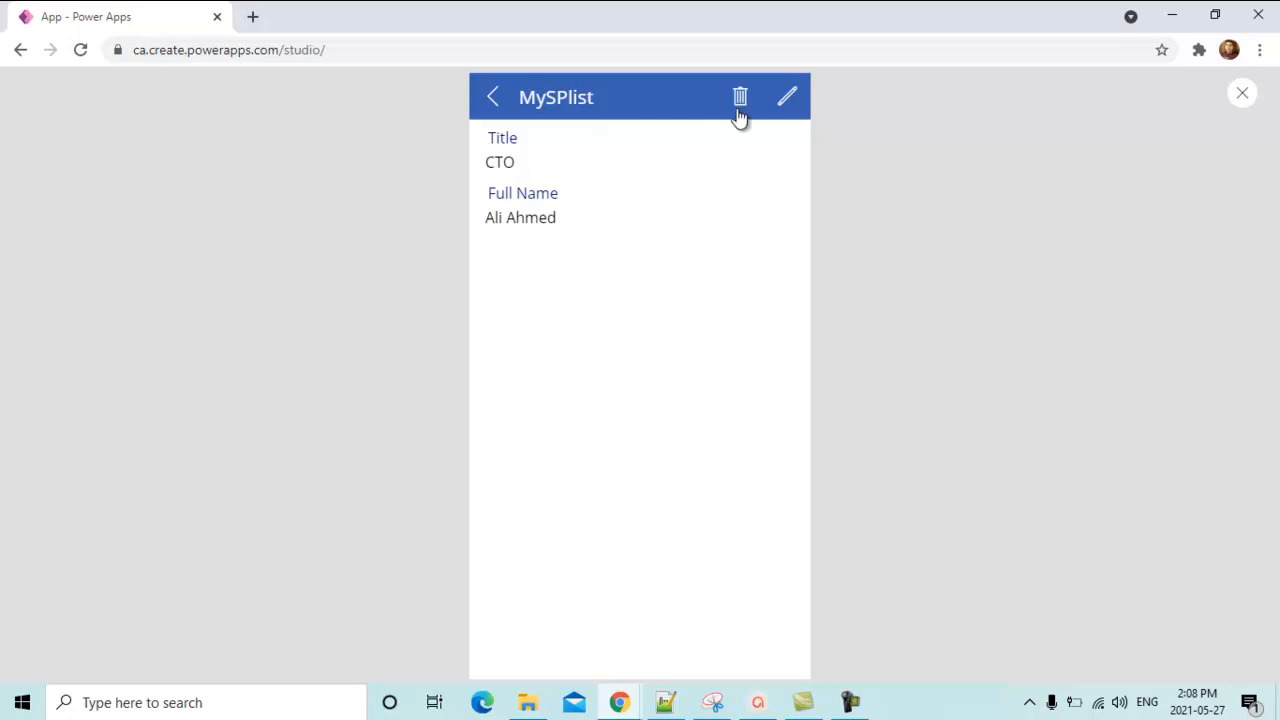
click(783, 99)
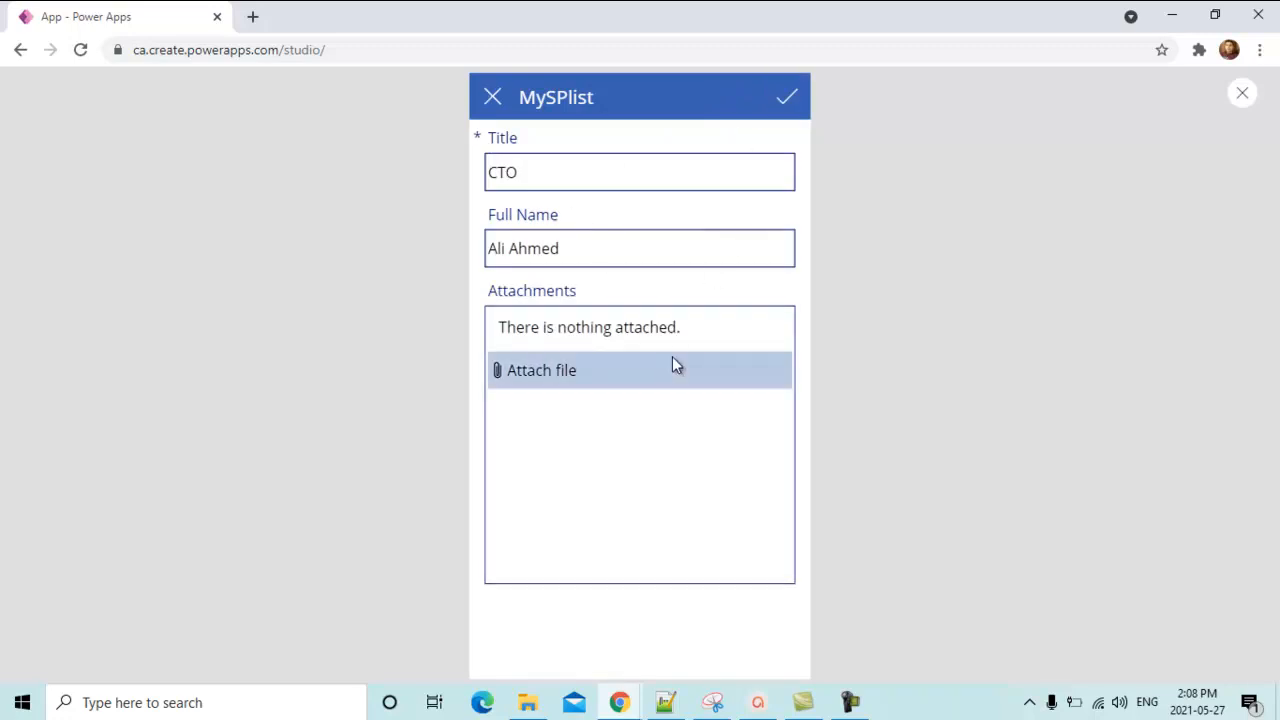
click(491, 97)
click(491, 97)
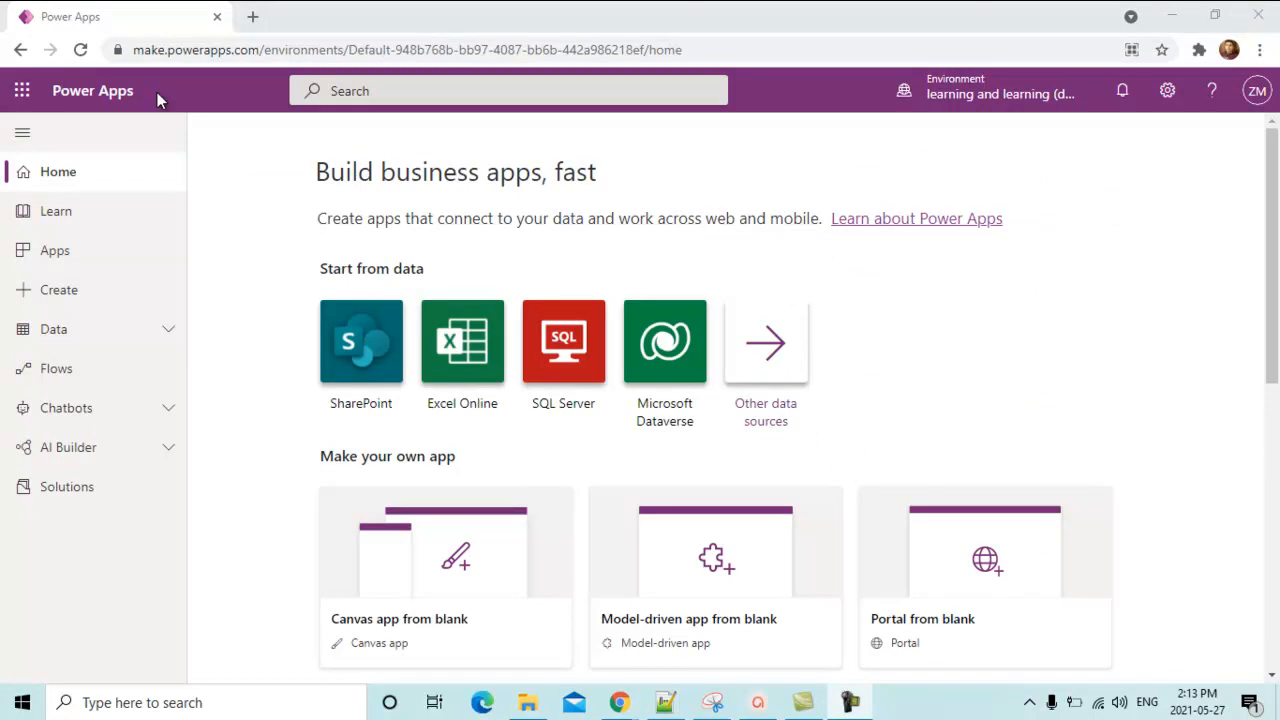
Open SharePoint in a new browser tab
click(23, 92)
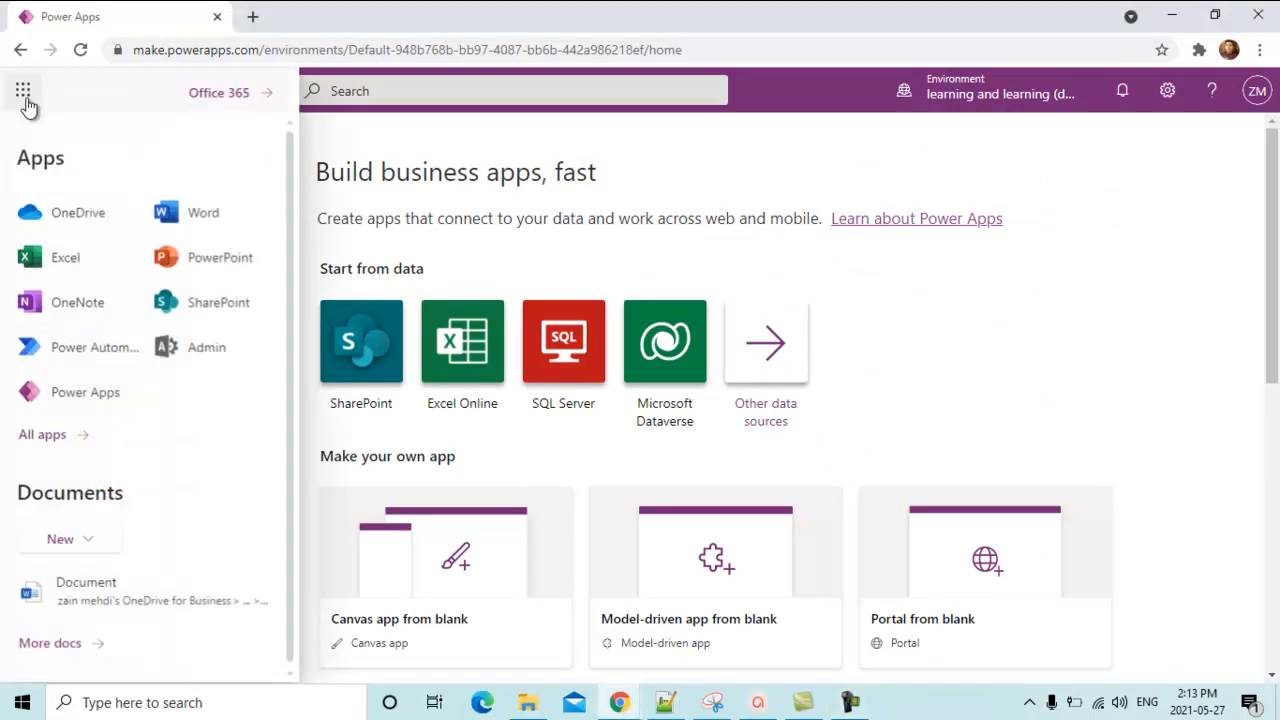
right_click(224, 314)
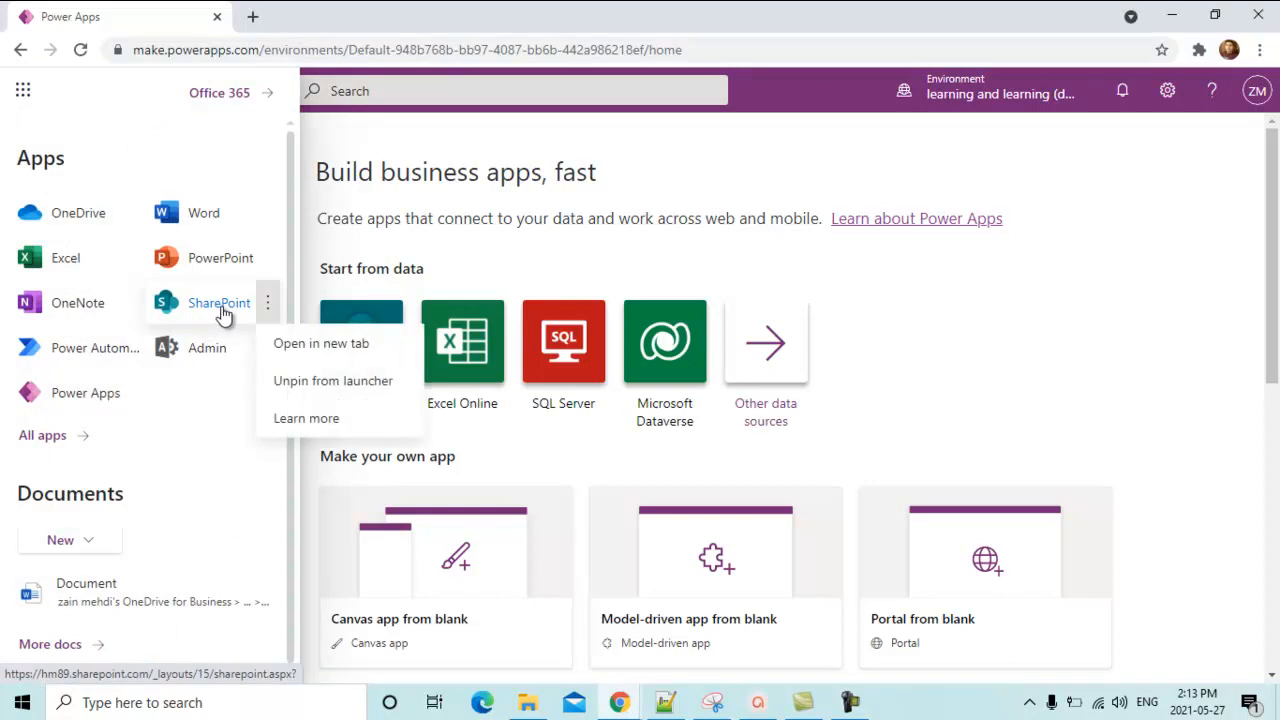
click(290, 338)
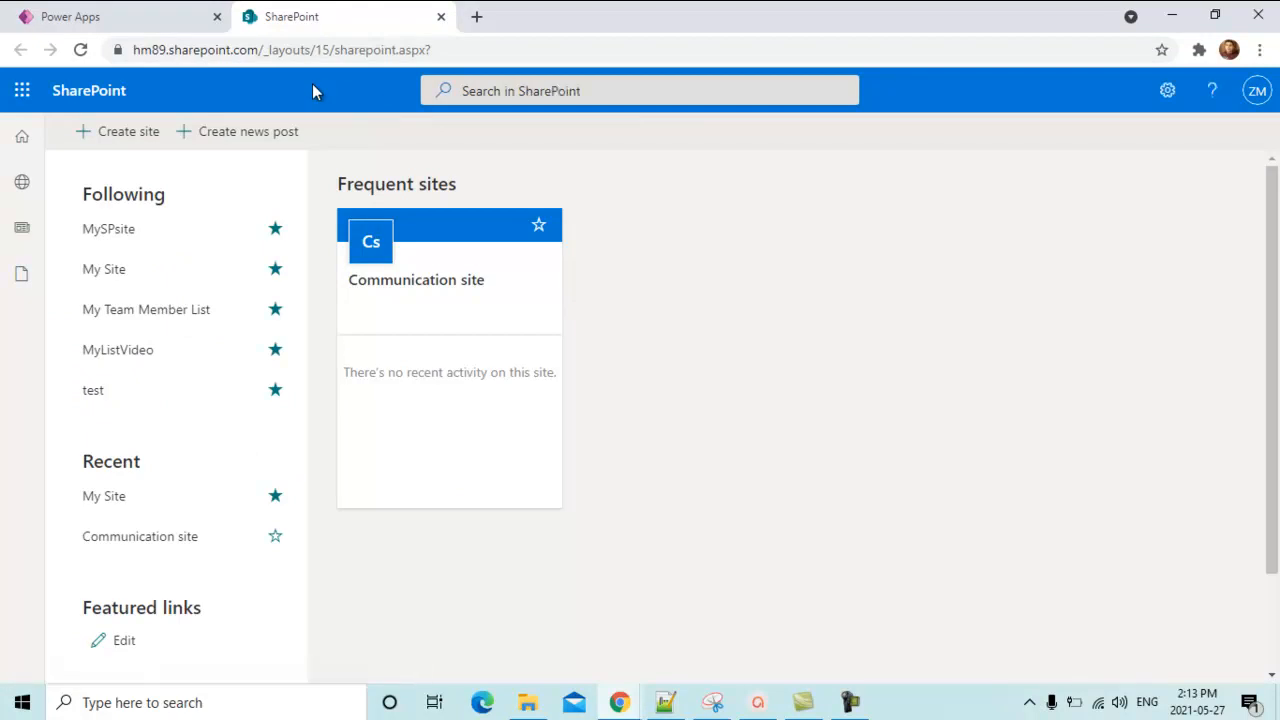
Create a team site named MySPsite with the default privacy and language, adding no extra owners or members
click(126, 136)
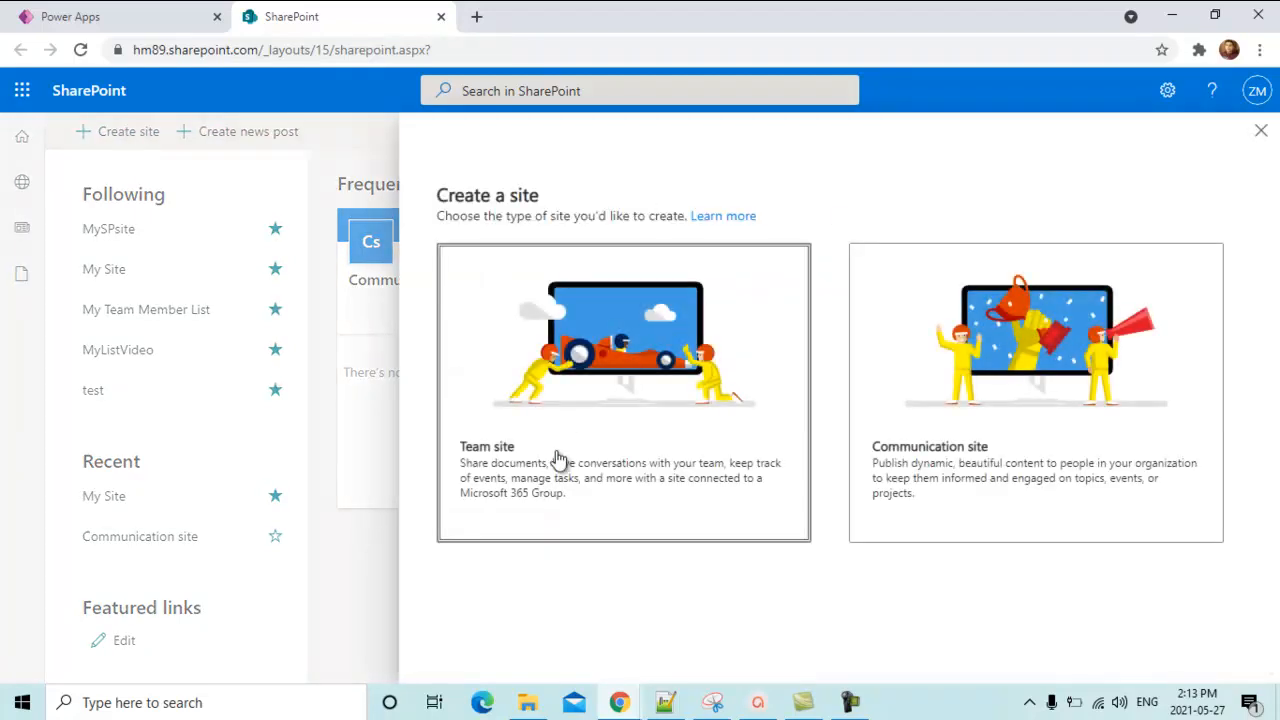
click(502, 457)
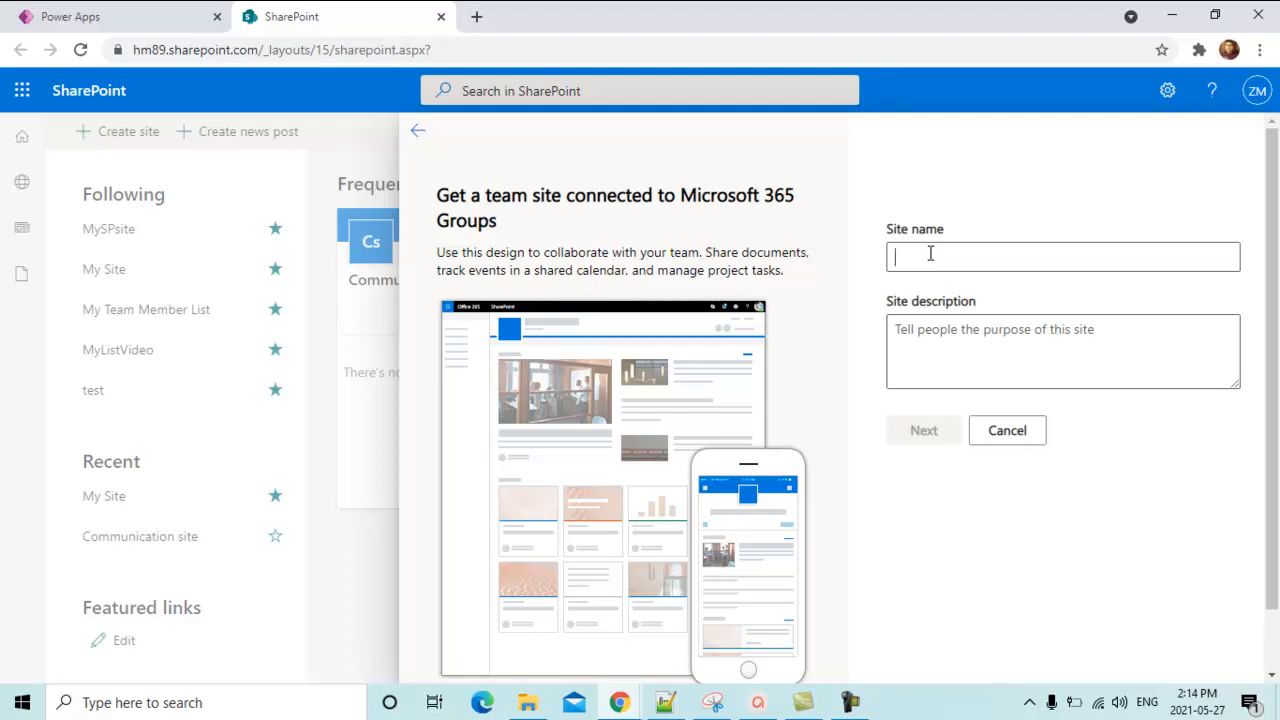
text(MySP)
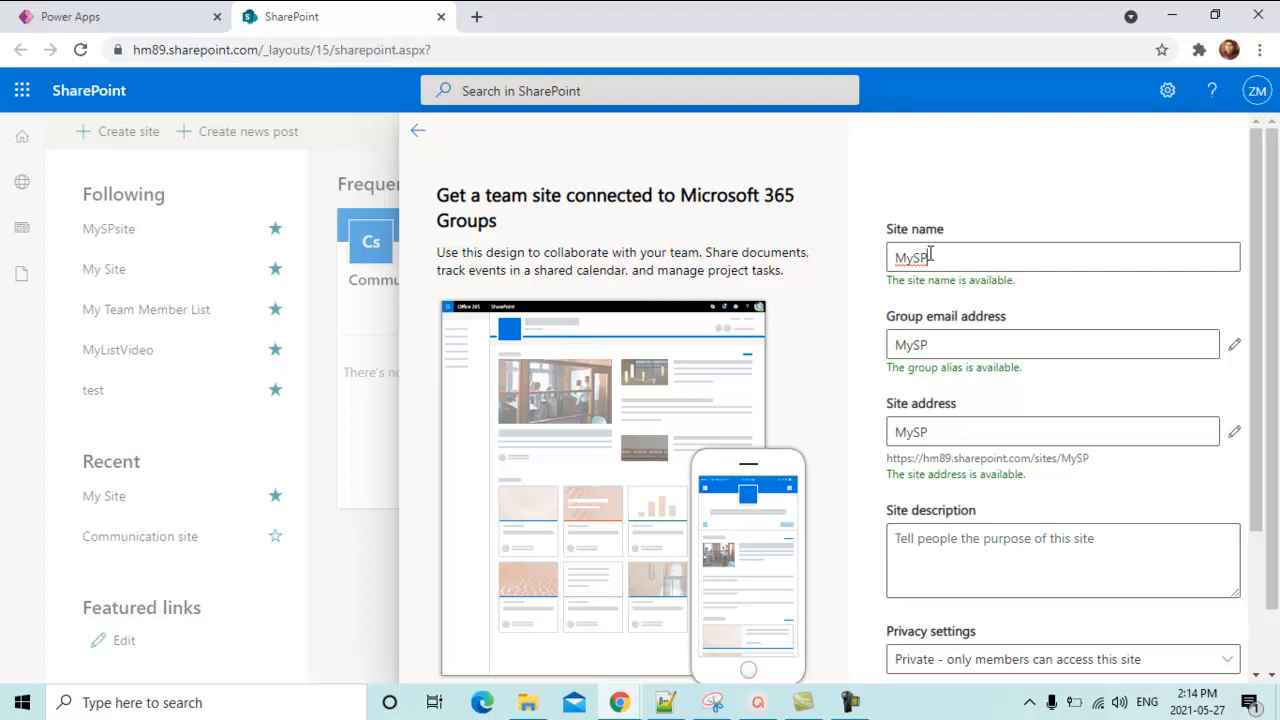
text(S)
key(BackSpace)
text(site)
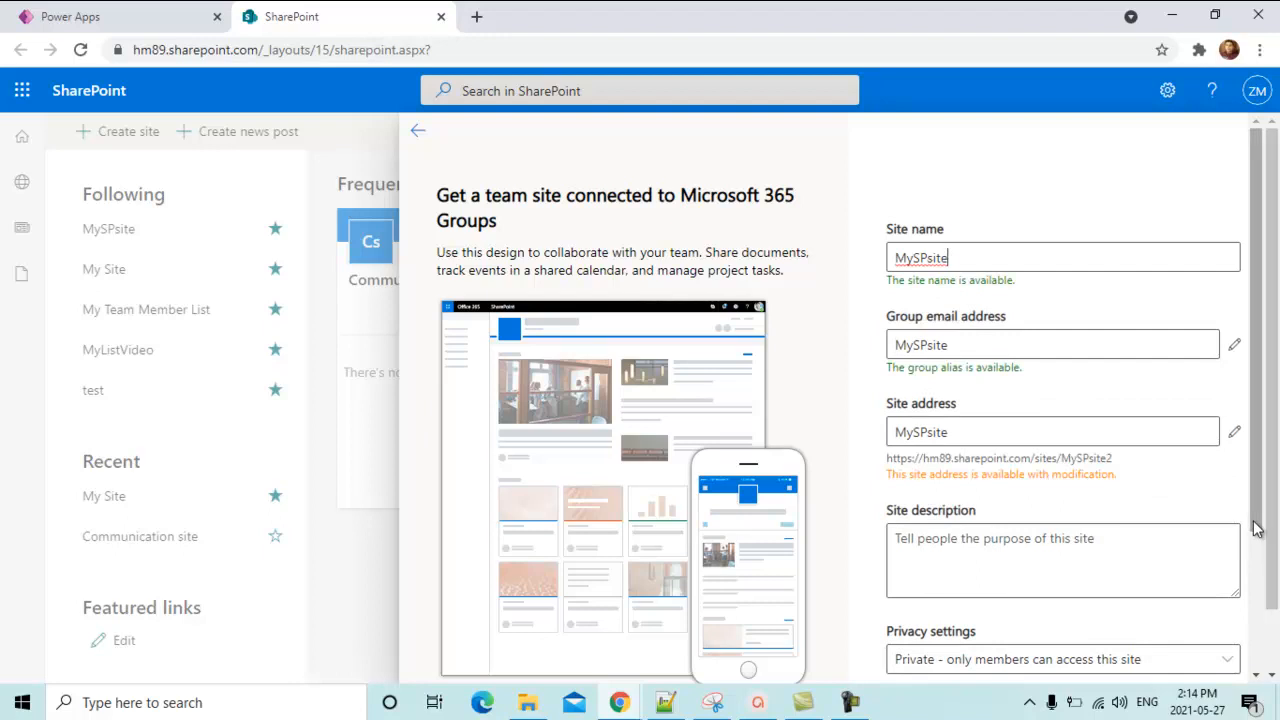
drag(1257, 530, 1267, 657)
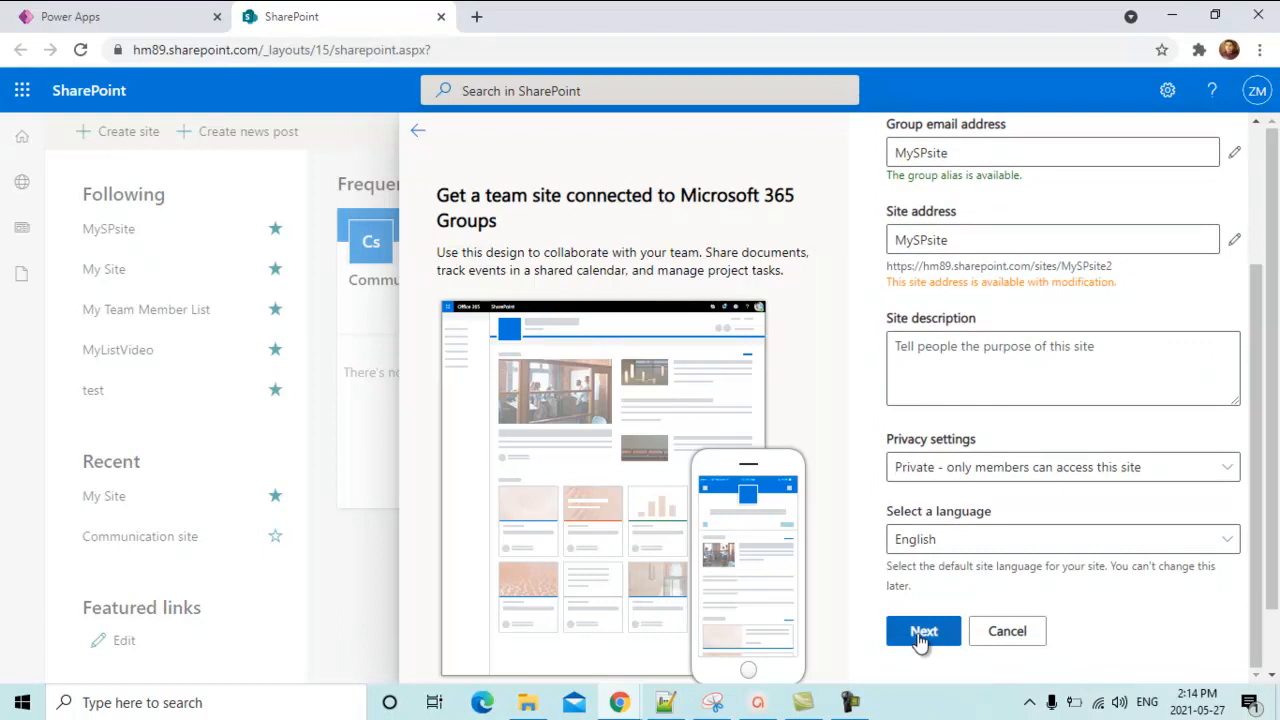
click(916, 638)
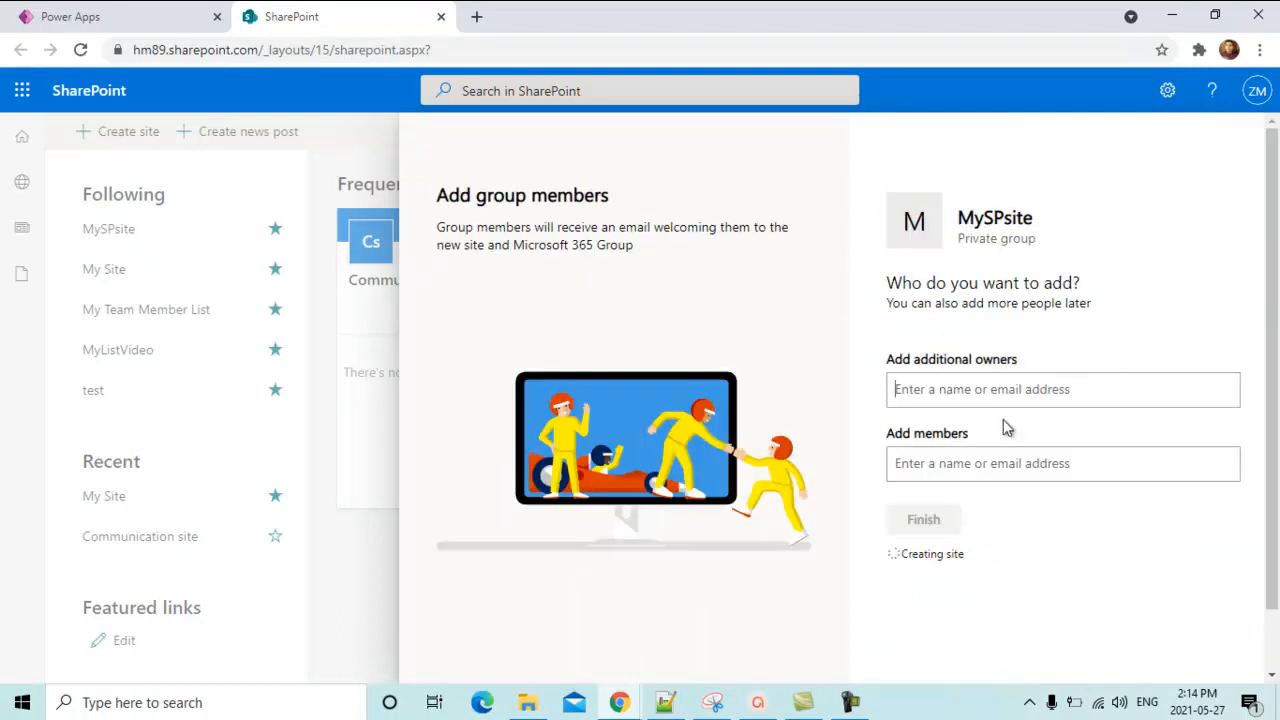
click(924, 536)
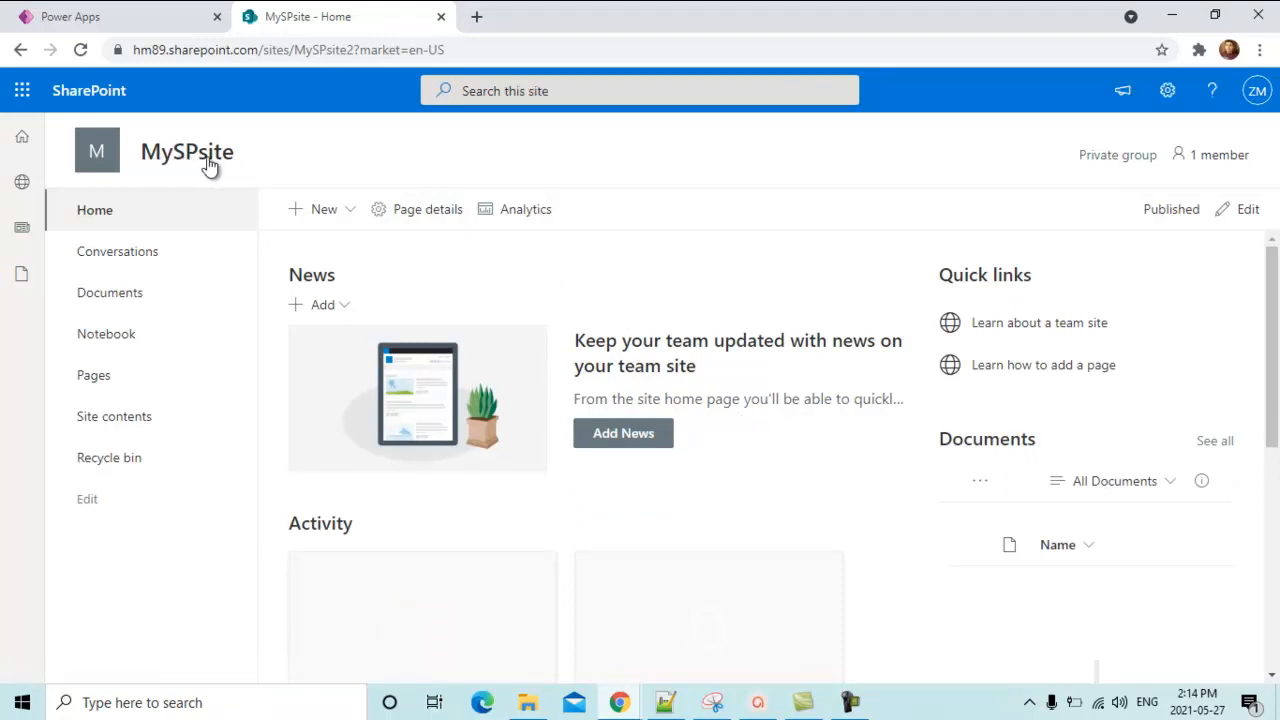
Create a blank list named MySPlist on the new site, shown in the site navigation
click(356, 222)
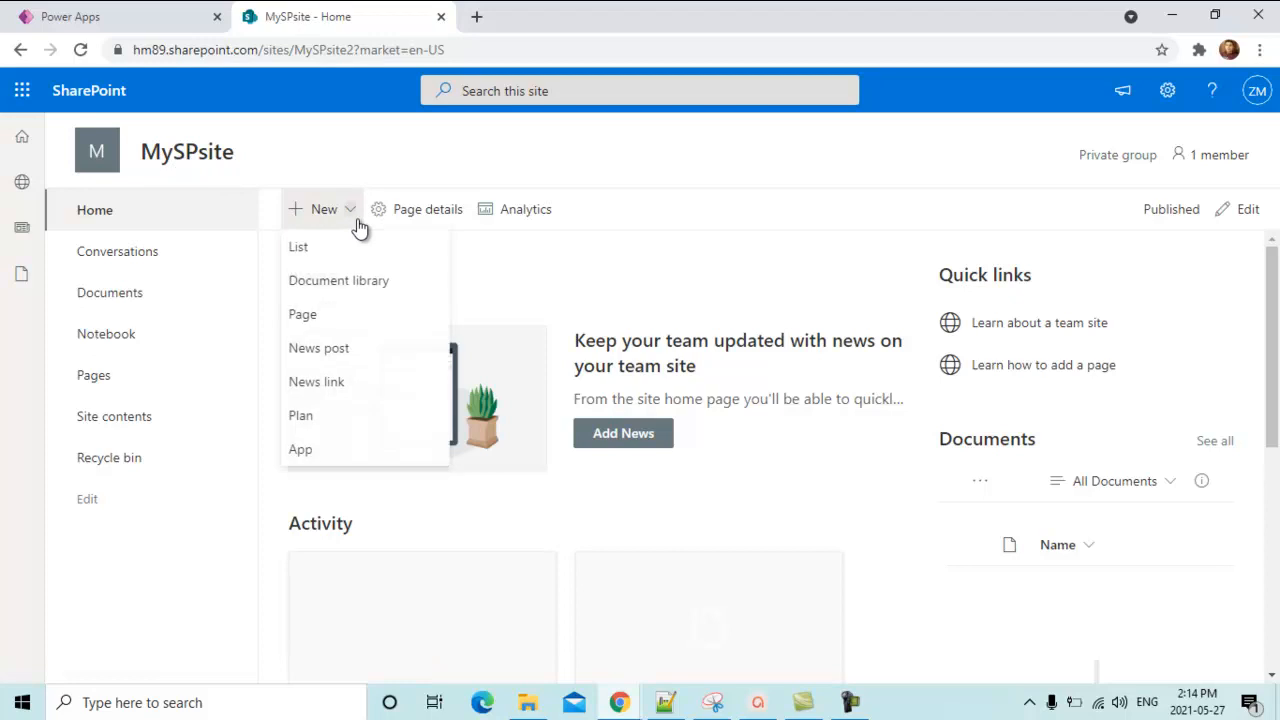
click(309, 254)
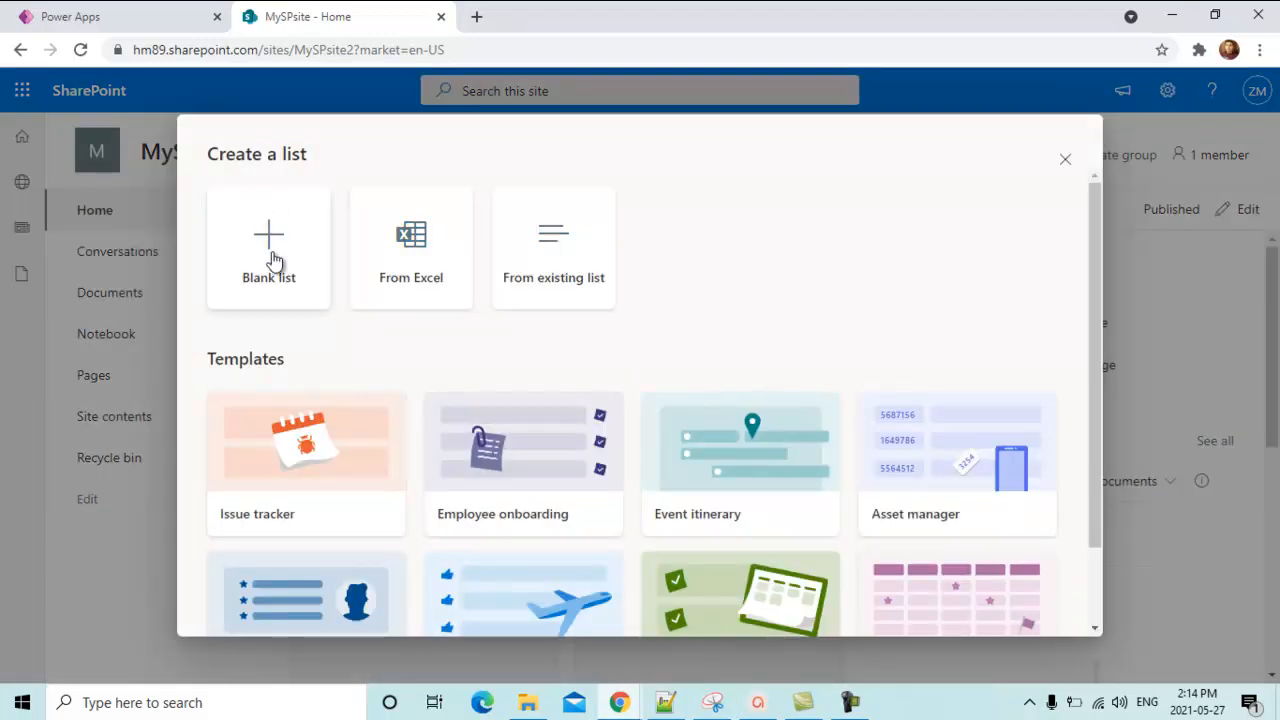
click(272, 255)
text(MySP)
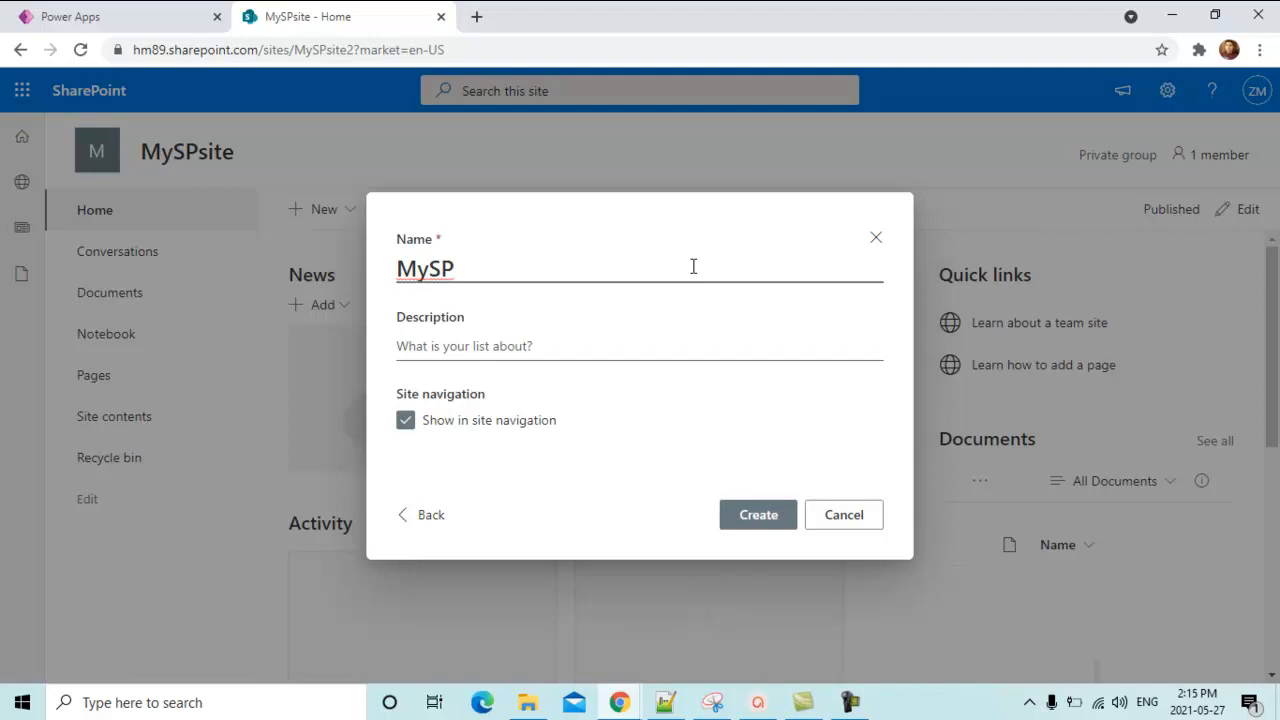
text(list)
click(760, 515)
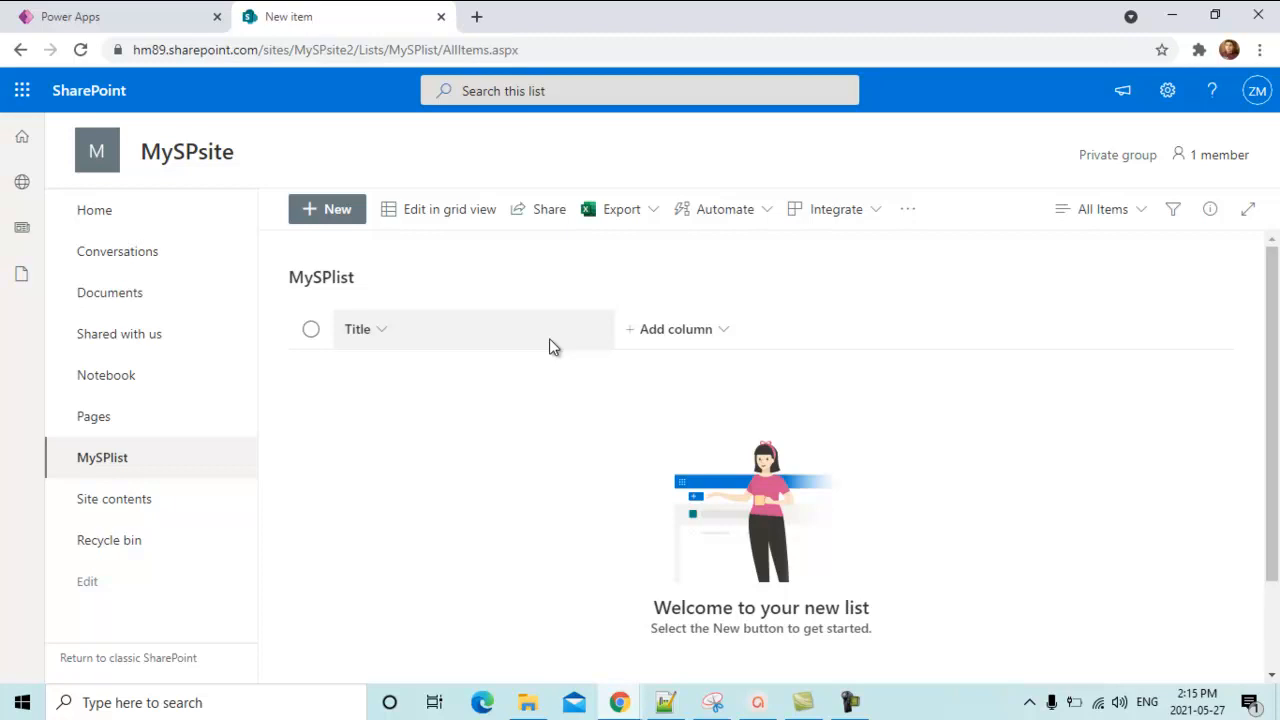
Add a single-line-of-text column named Full Name to MySPlist
click(703, 338)
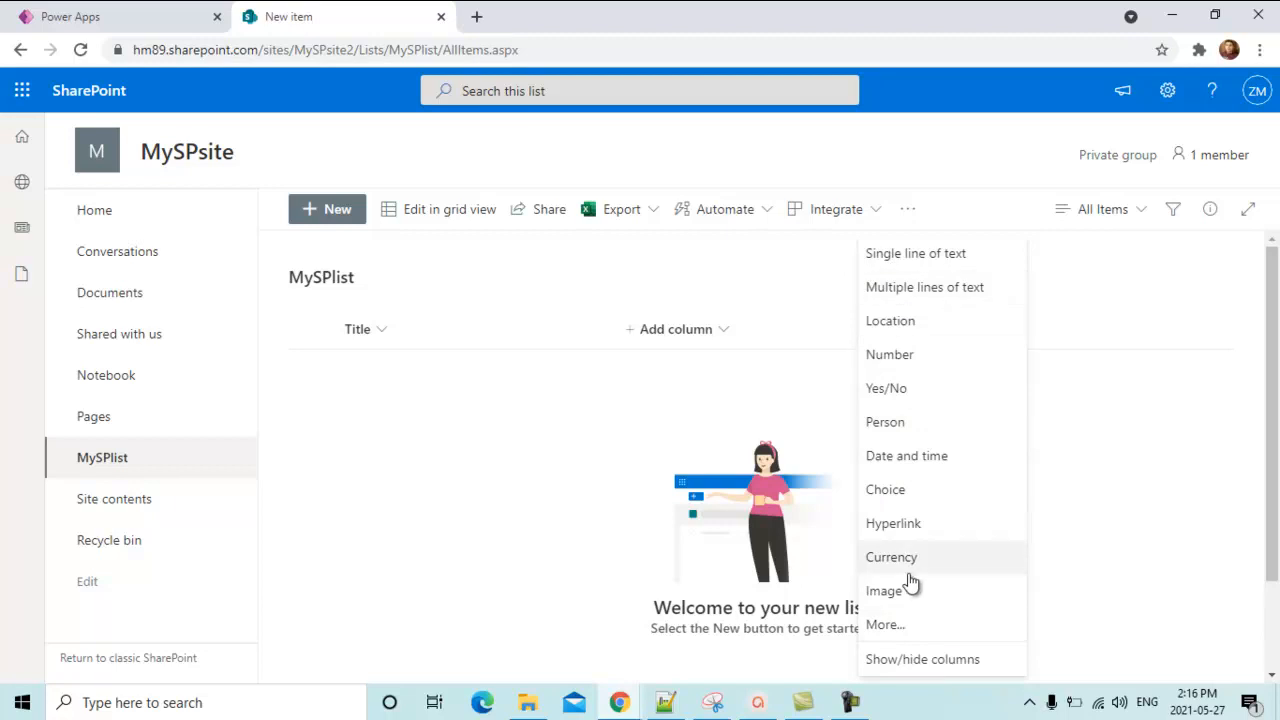
click(925, 260)
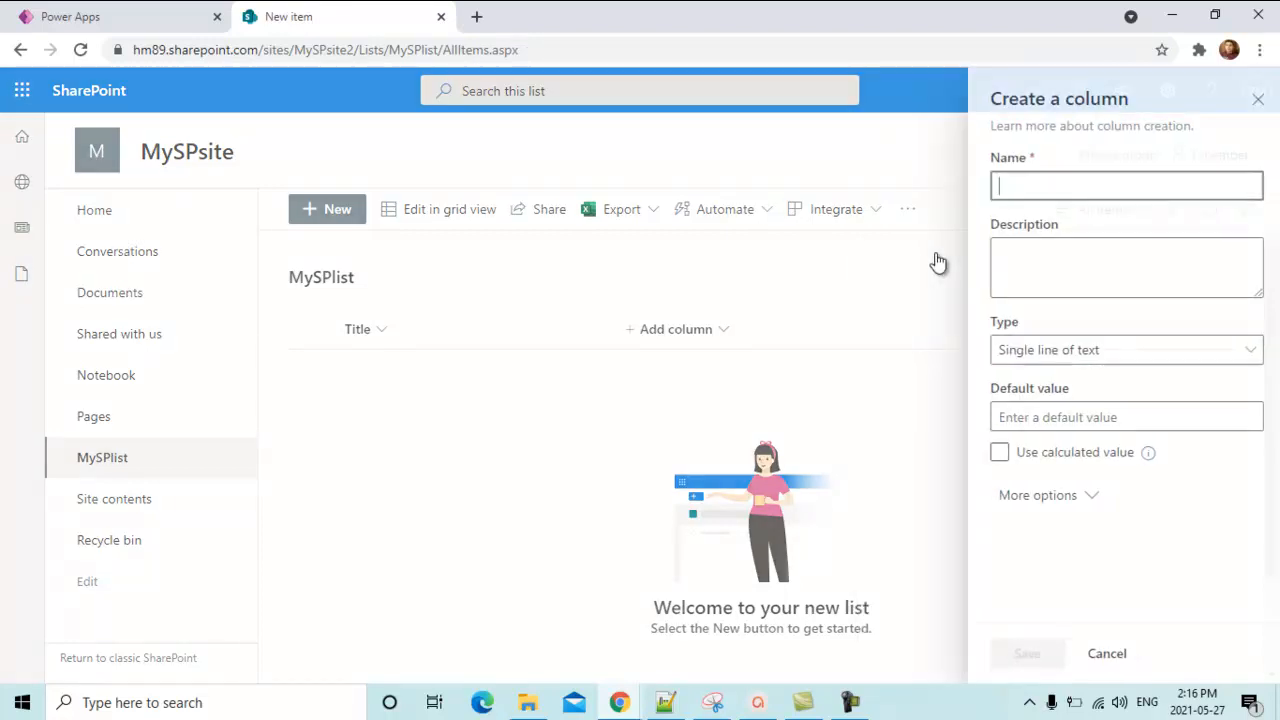
click(1065, 187)
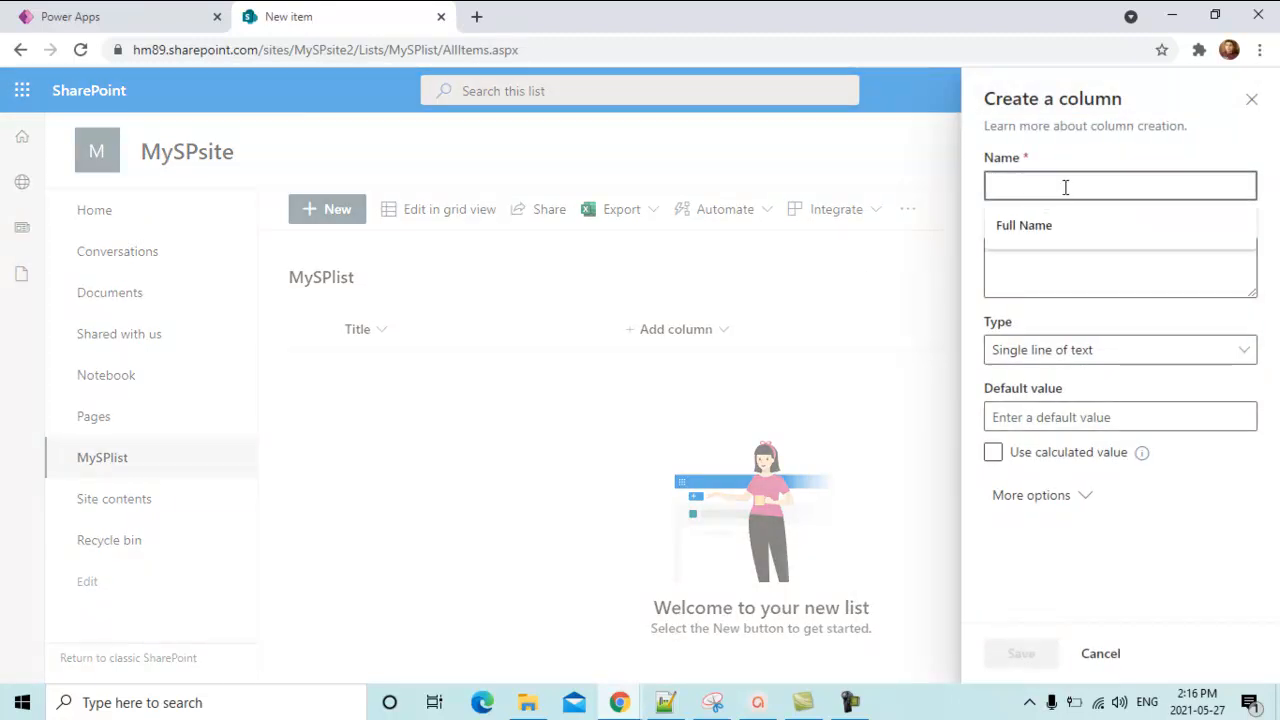
text(Full Name)
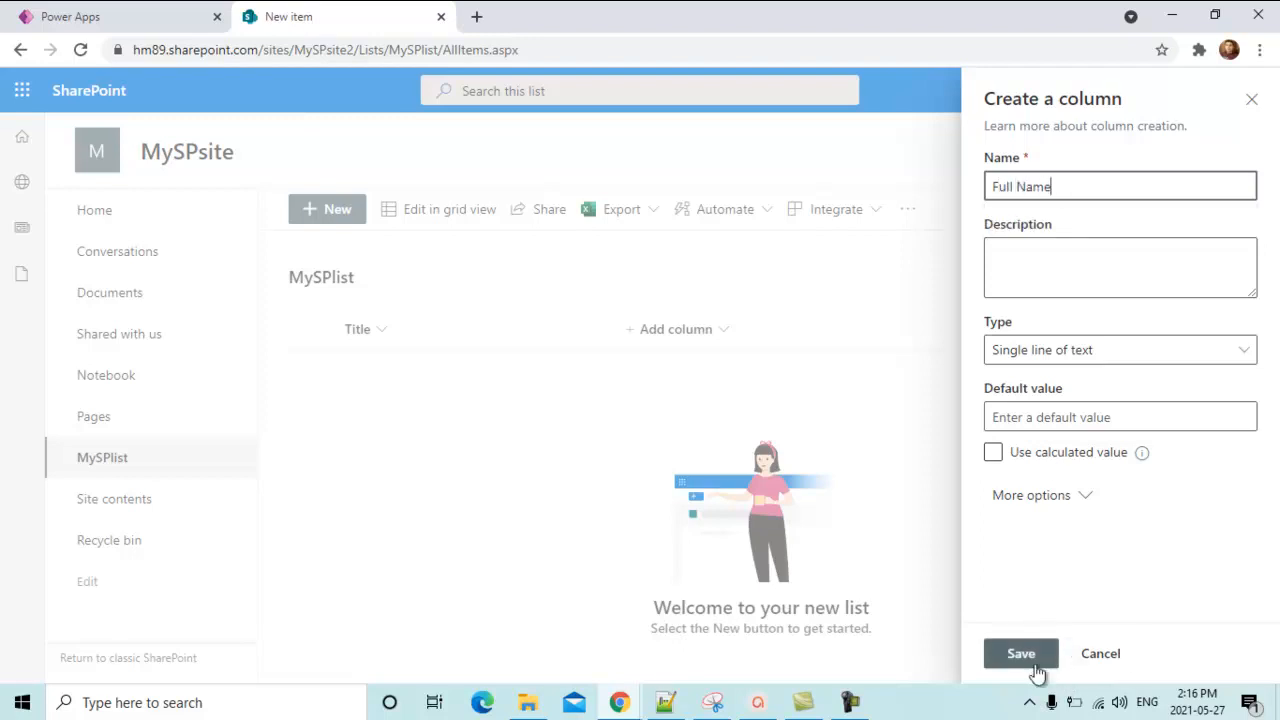
click(1020, 655)
click(1024, 652)
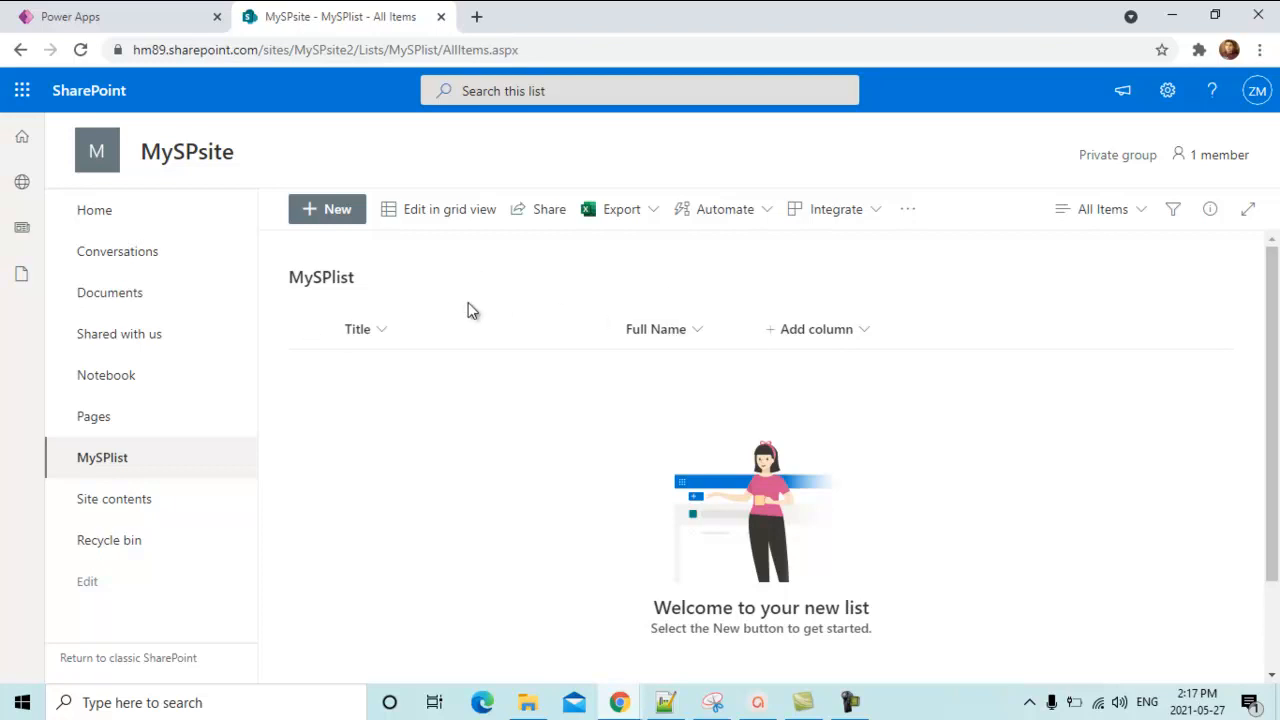
Add a list item titled D365 CRM/Power Platform developer, fill in the person's full name, and save it
click(325, 217)
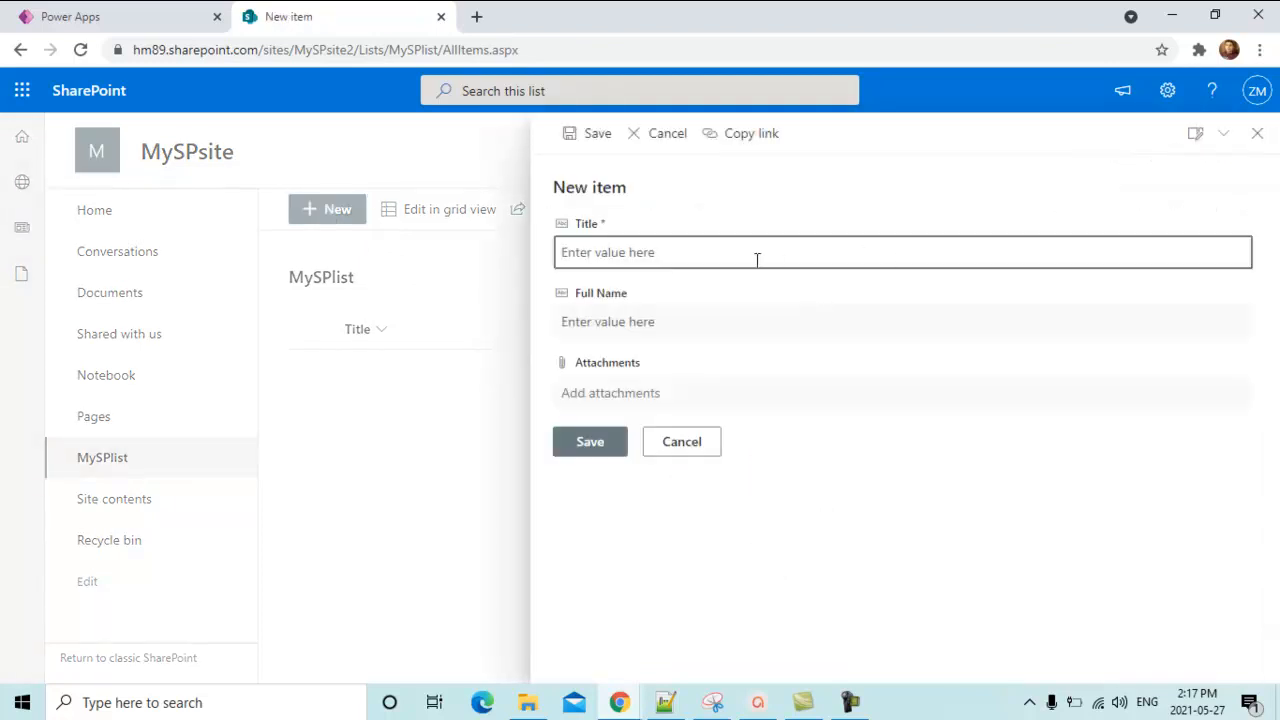
click(757, 257)
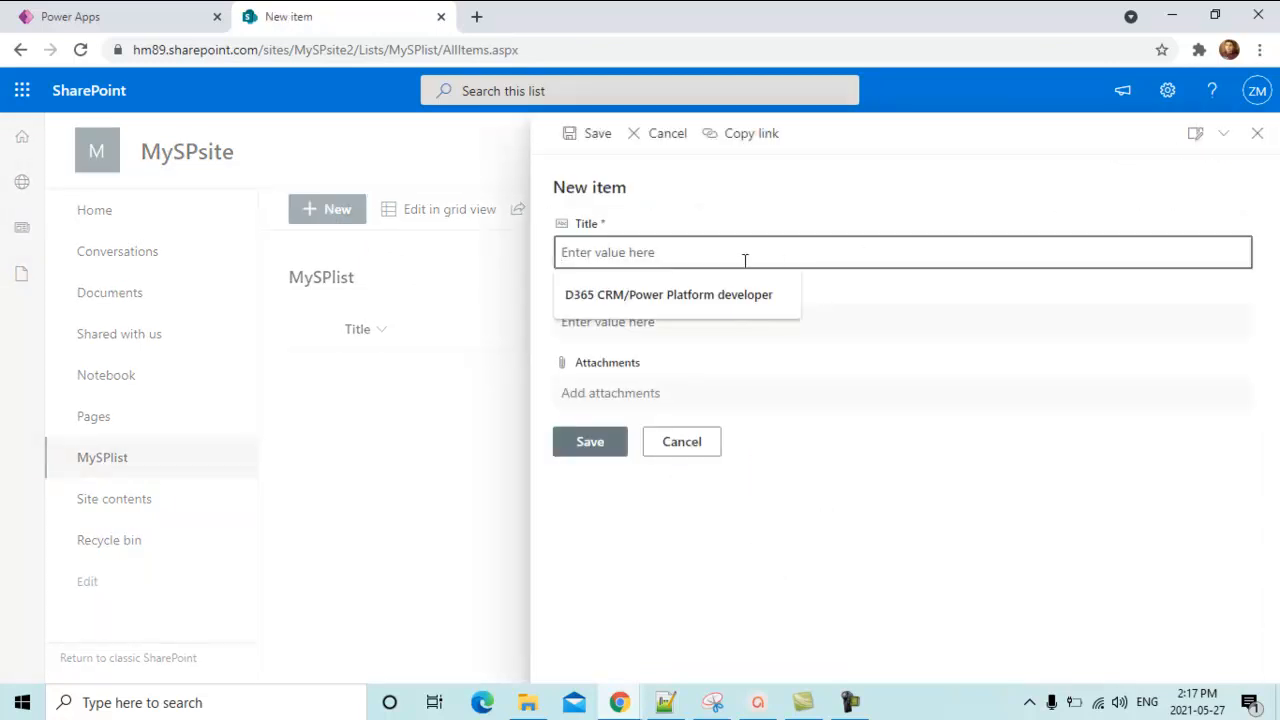
click(704, 297)
click(639, 327)
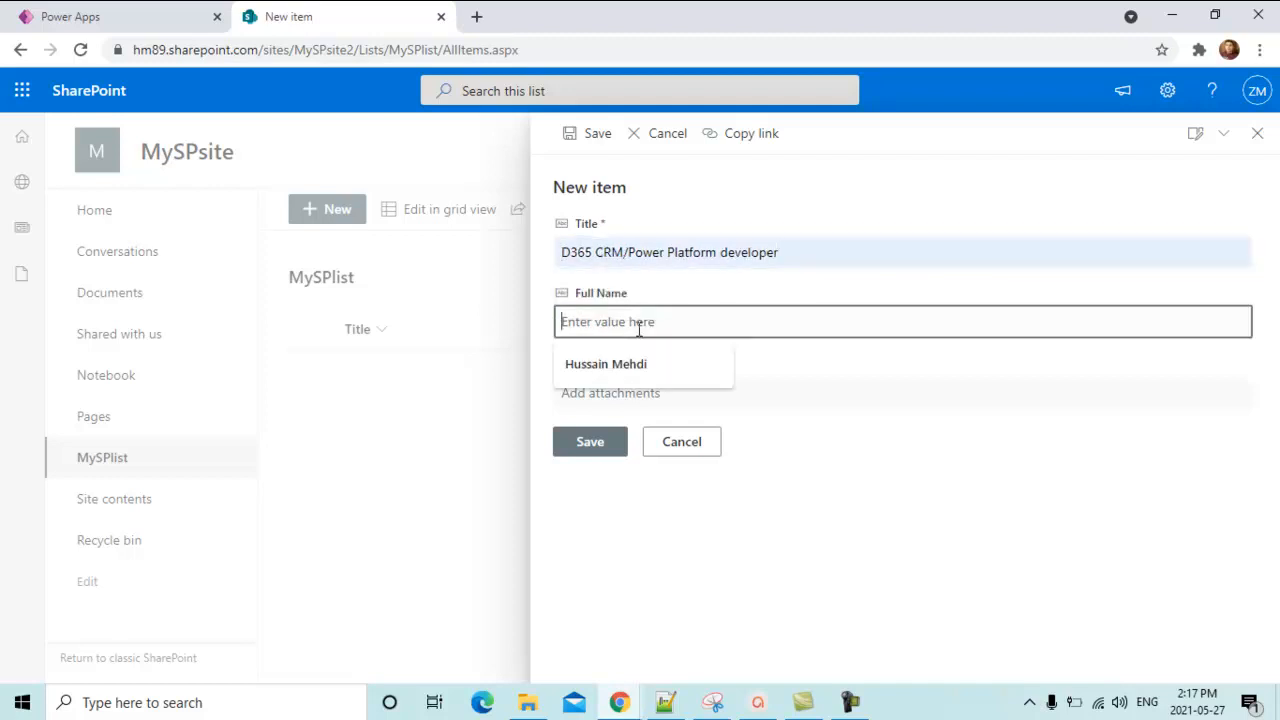
click(613, 362)
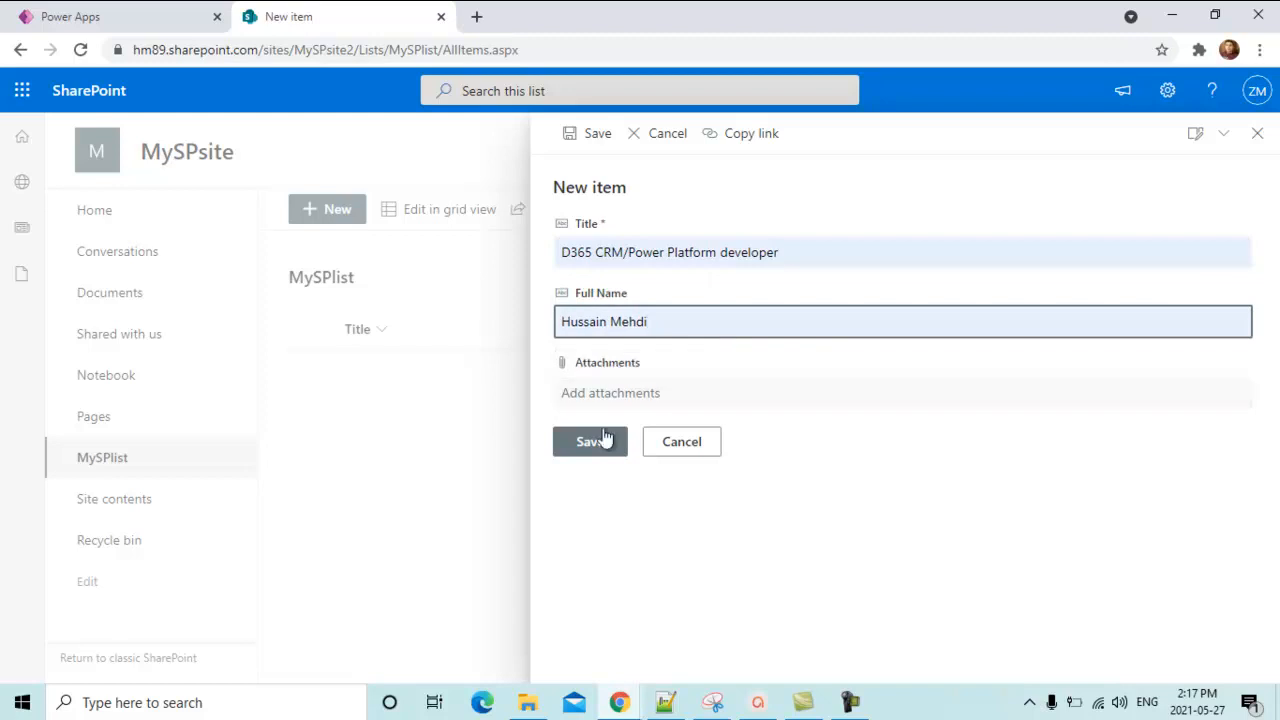
click(601, 450)
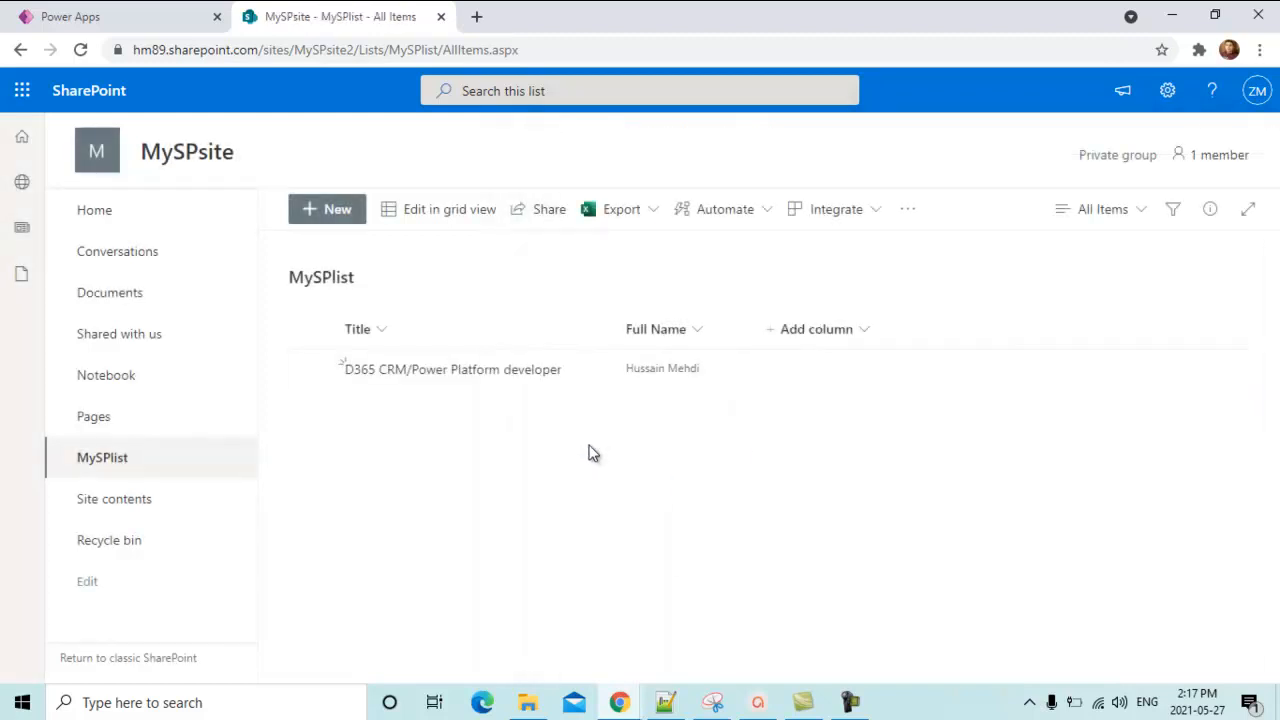
Add a list item titled Director to MySPlist, fill in the person's full name, and save it
click(336, 212)
text(d)
key(BackSpace)
text(Director)
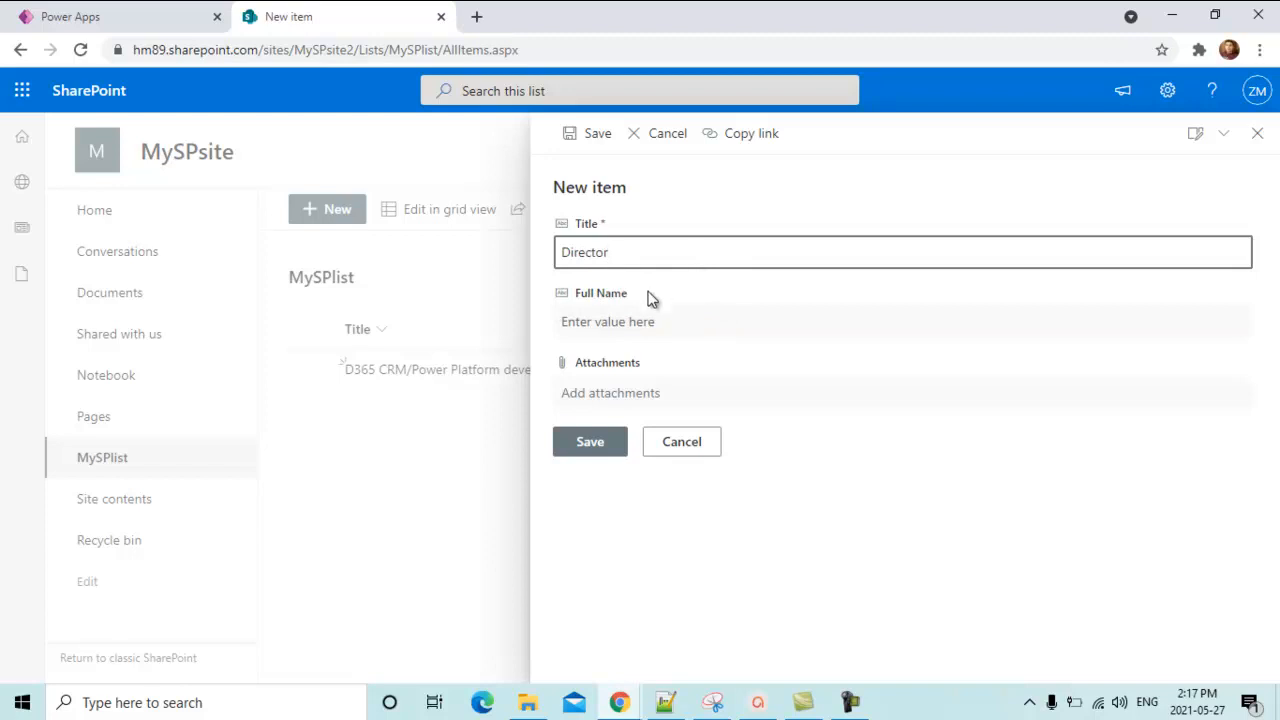
click(634, 321)
text(Andrew)
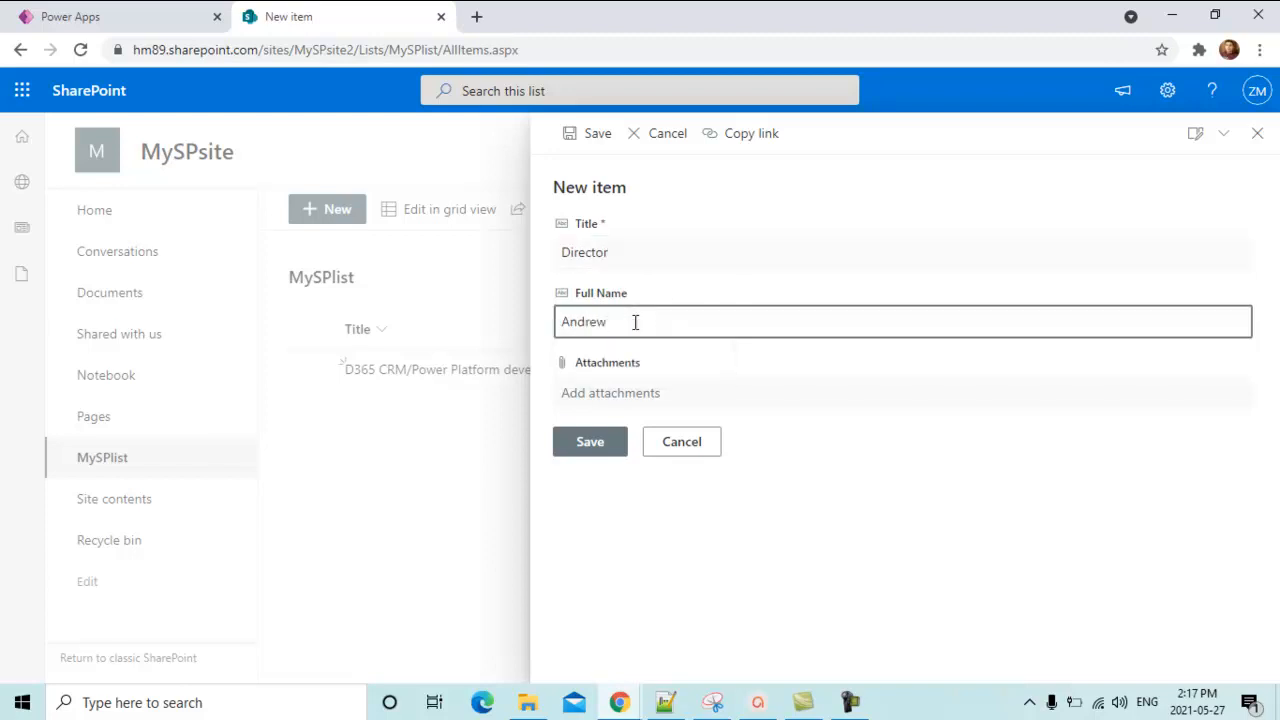
click(586, 443)
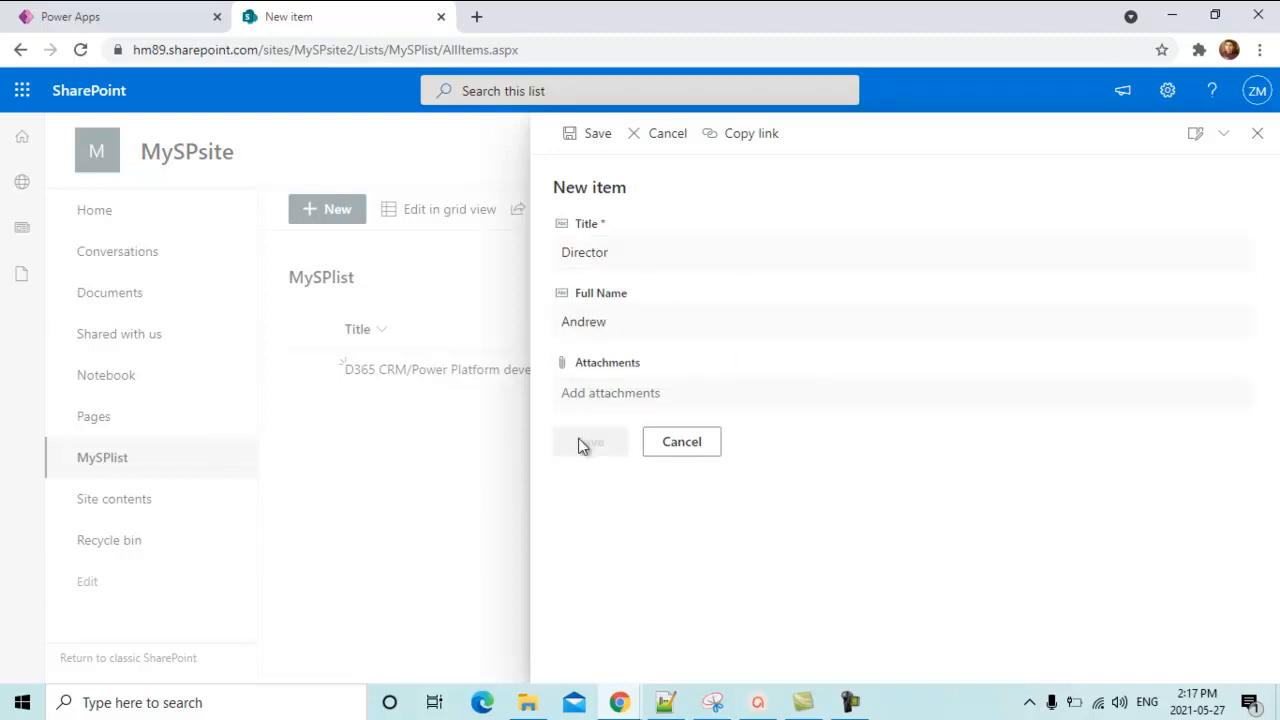
Add a list item titled Team Lead to MySPlist, fill in the person's full name, and save it
click(328, 216)
click(632, 256)
text(Team Lead)
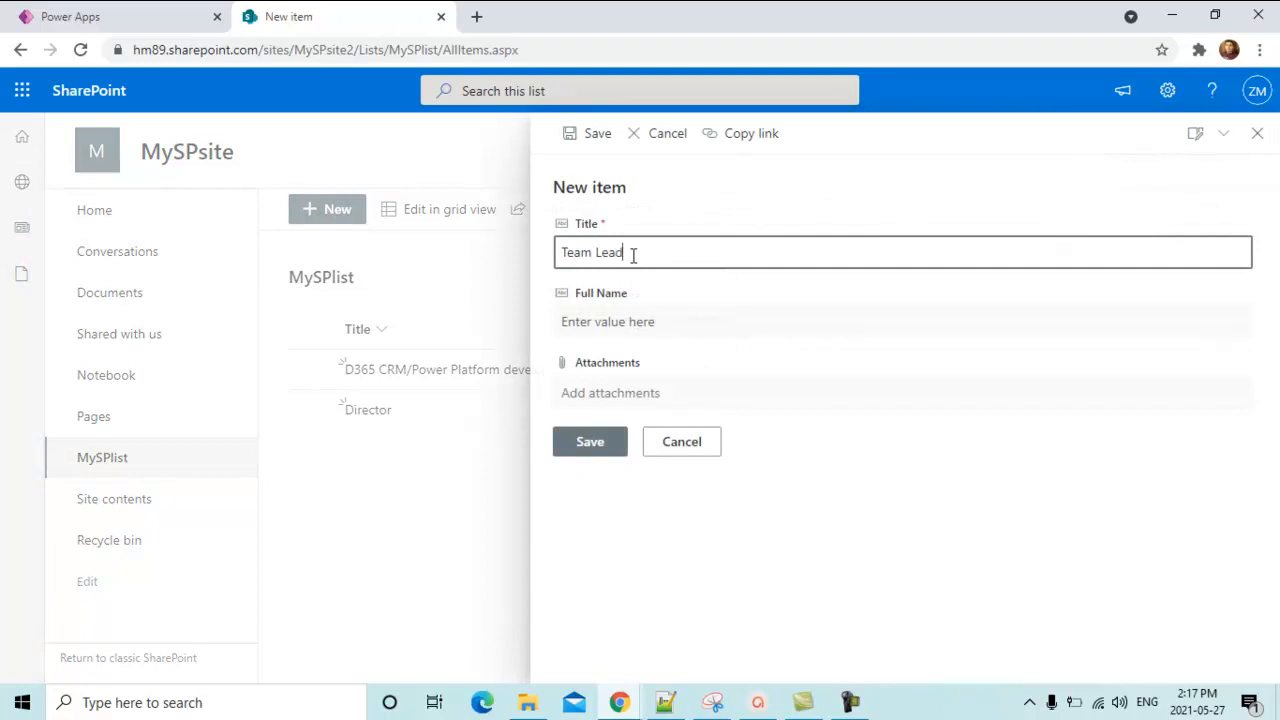
click(629, 324)
text(Roy)
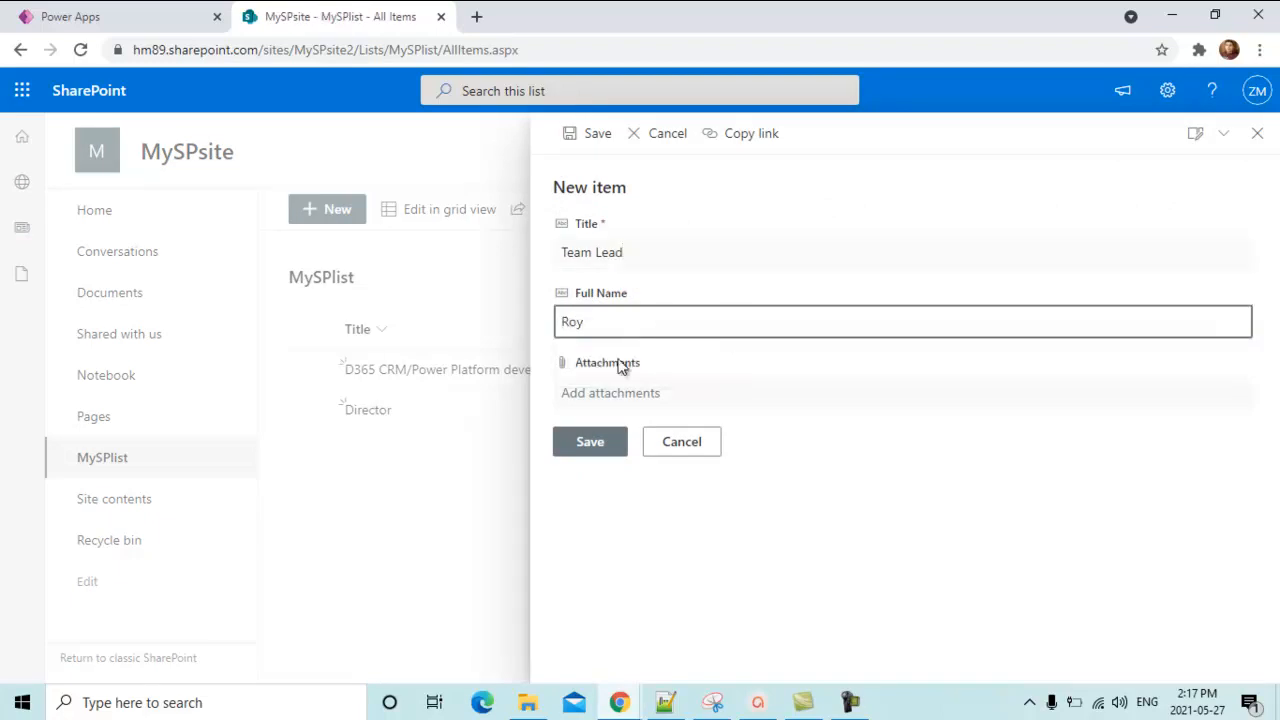
click(589, 443)
Add a list item titled Marketing Manger to MySPlist, fill in the person's full name, and save it
click(345, 222)
click(601, 250)
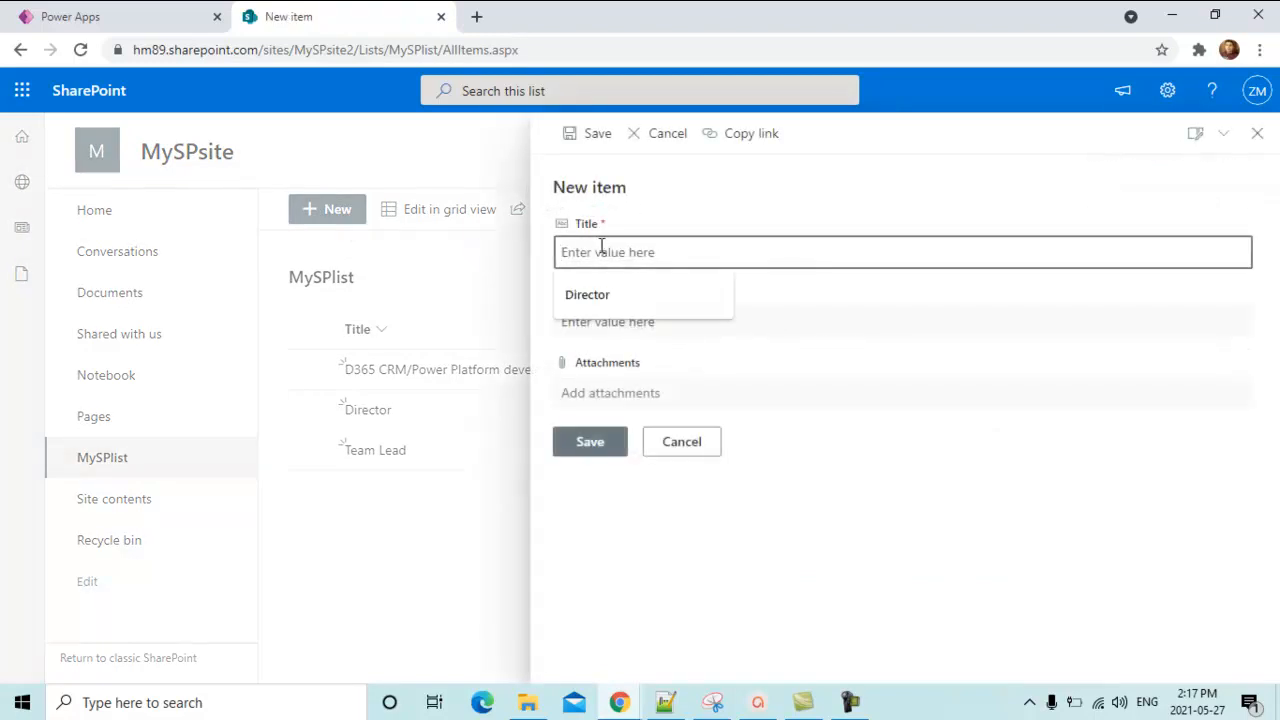
text(Markerting Manger)
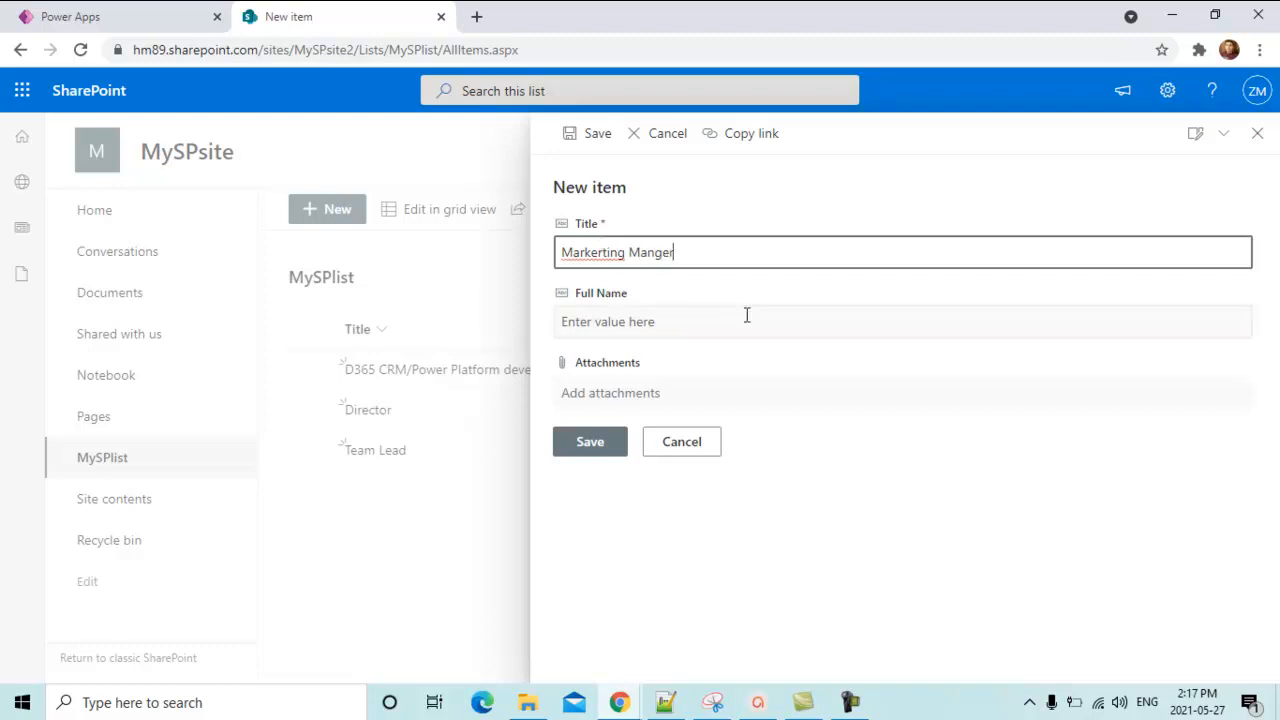
key(BackSpace)
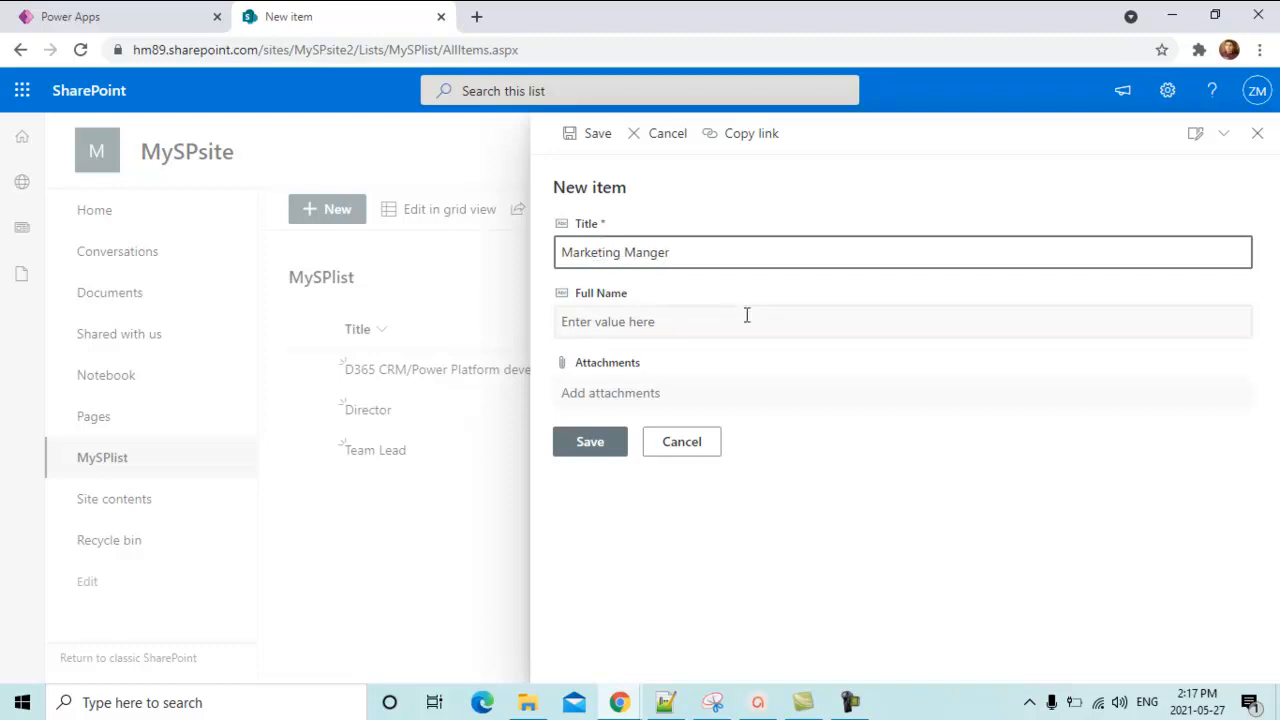
click(729, 326)
text(Je)
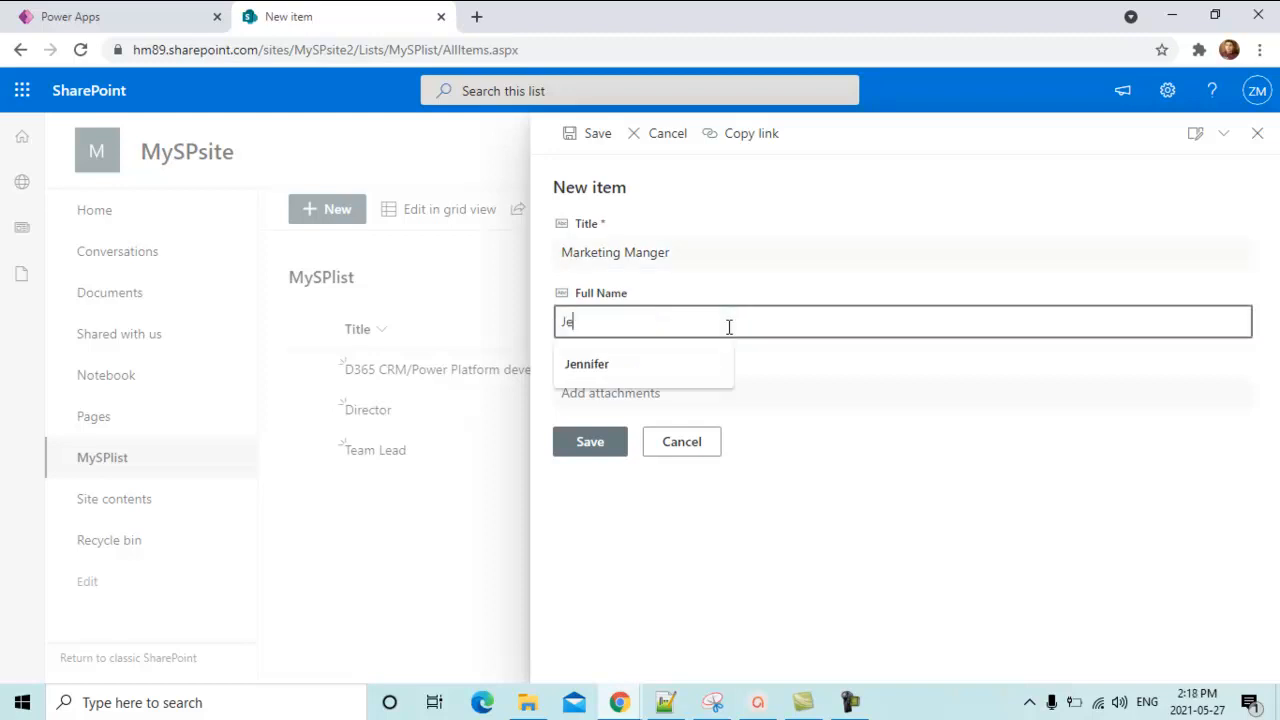
click(601, 364)
click(592, 442)
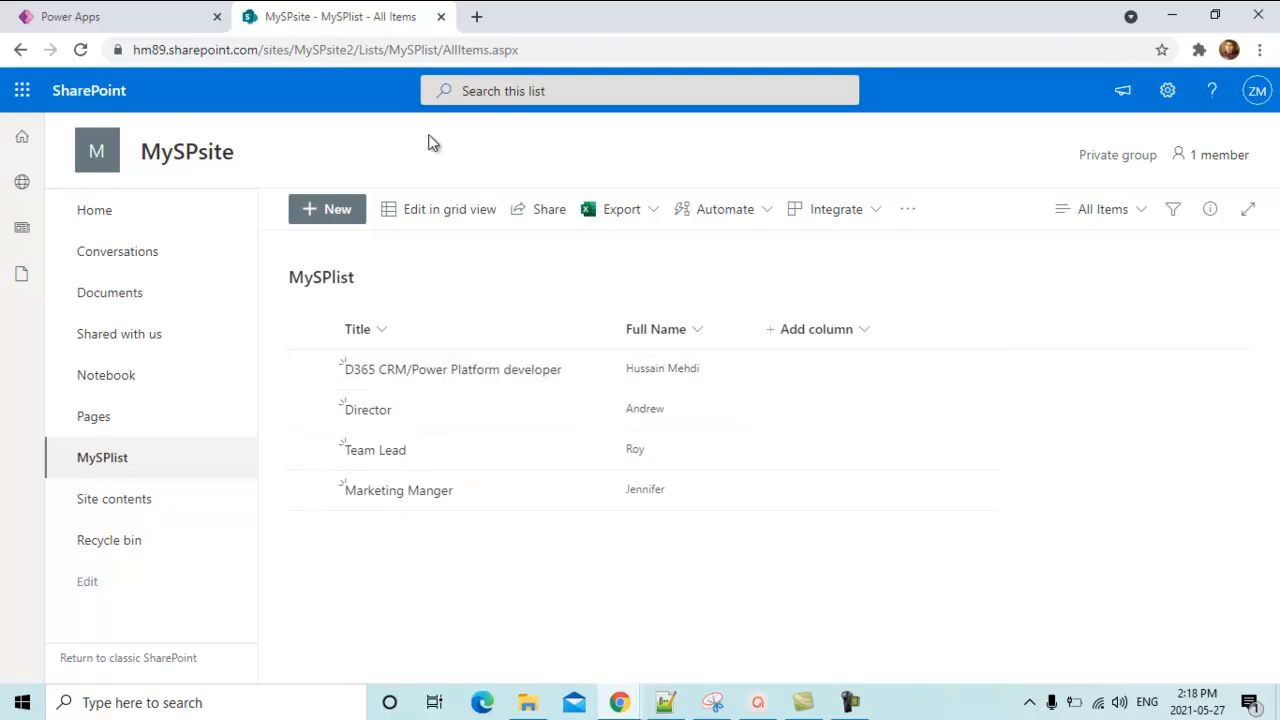
Switch to Power Apps, start an app from SharePoint data, and create a direct cloud-services connection
click(165, 14)
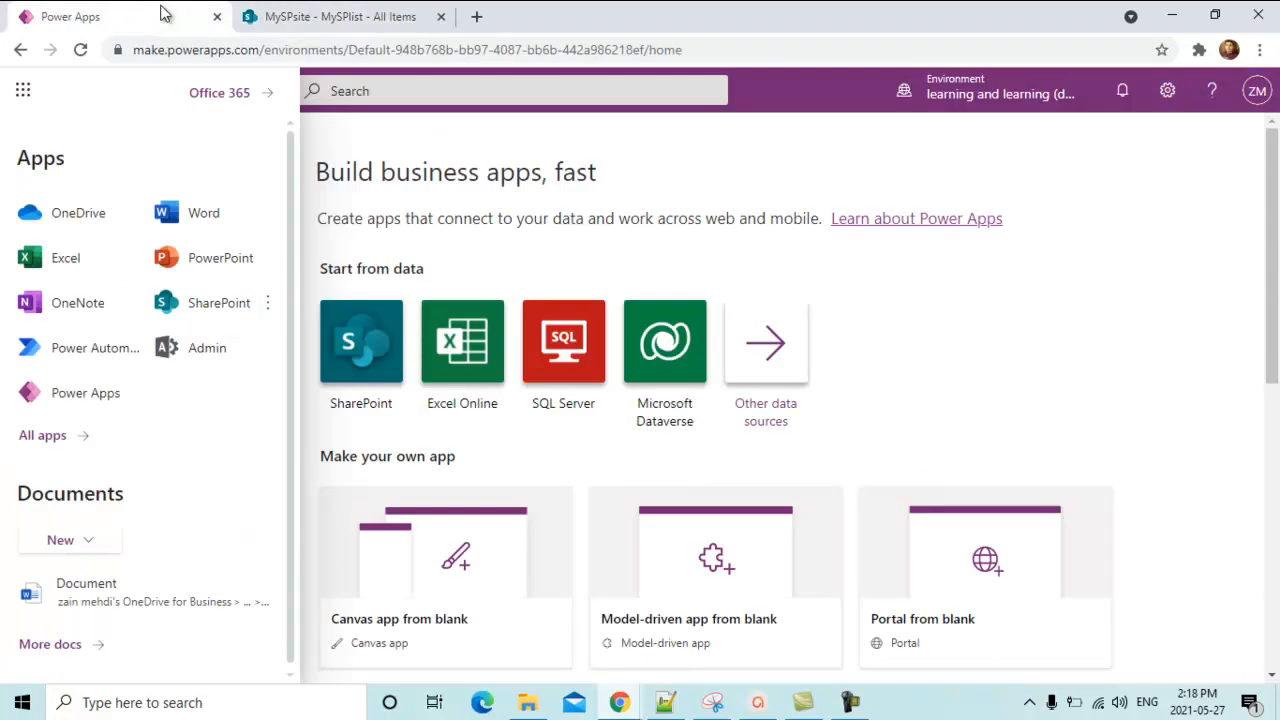
click(768, 95)
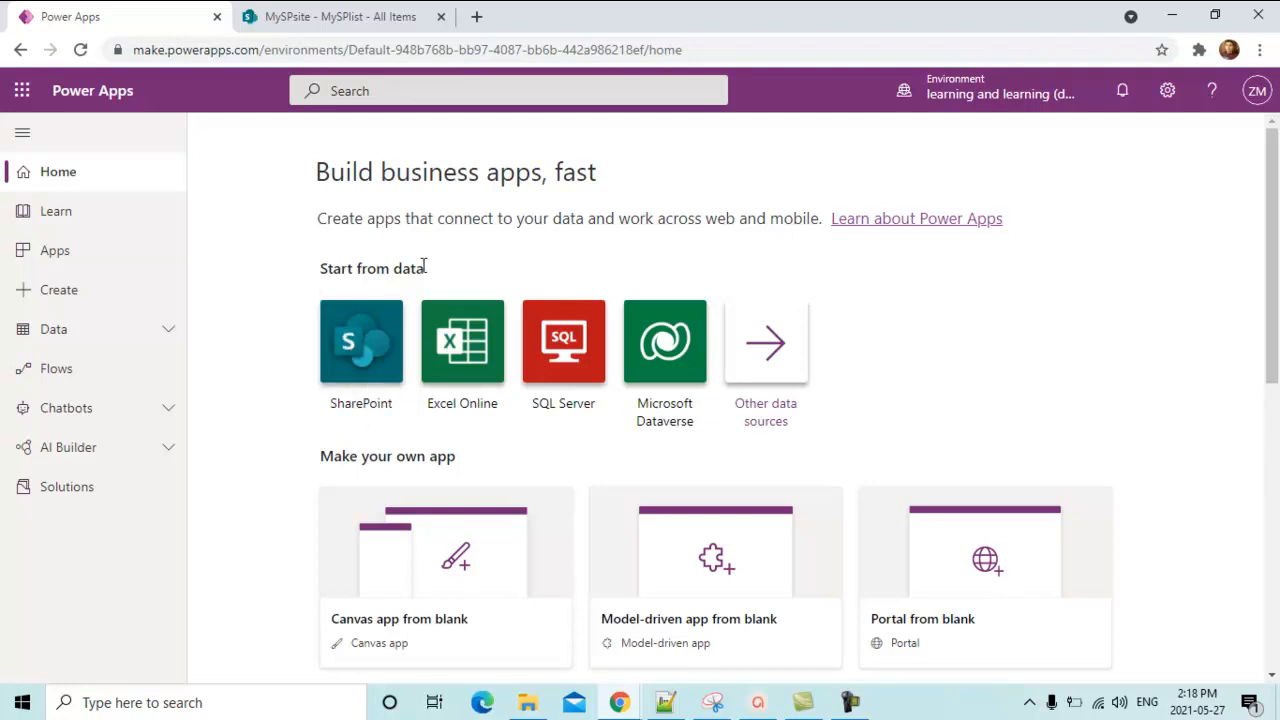
click(328, 16)
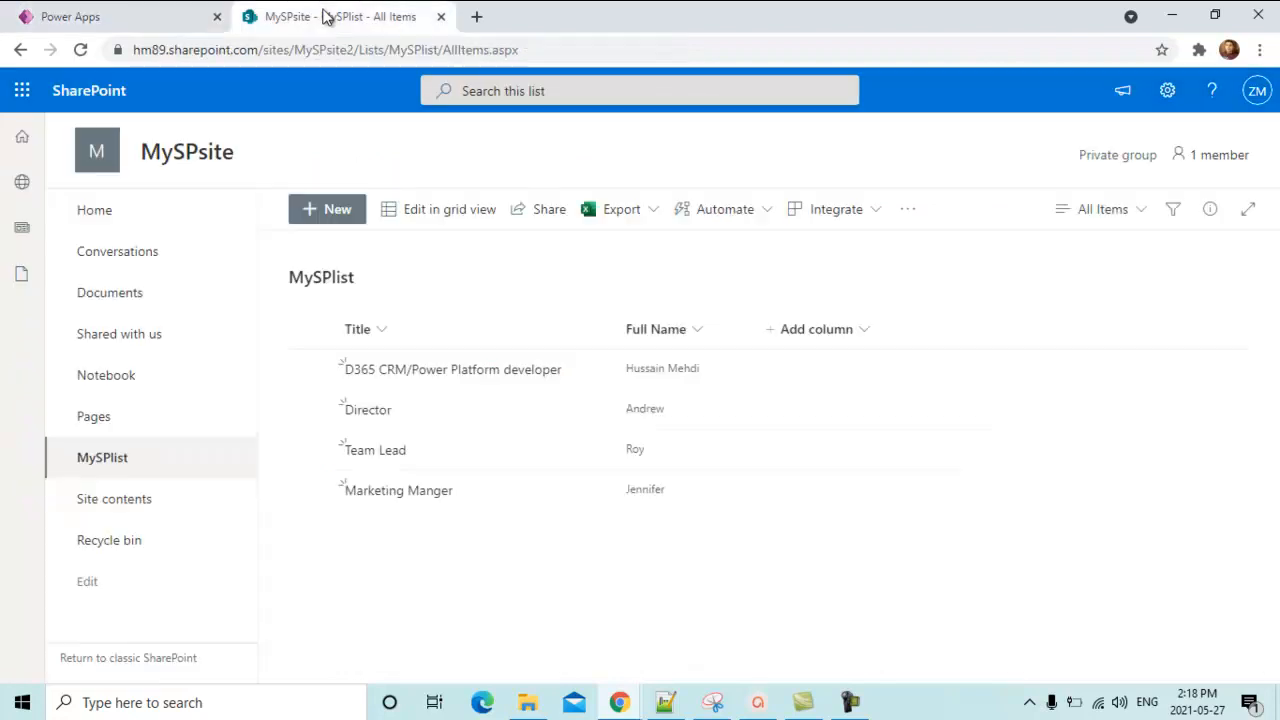
click(151, 21)
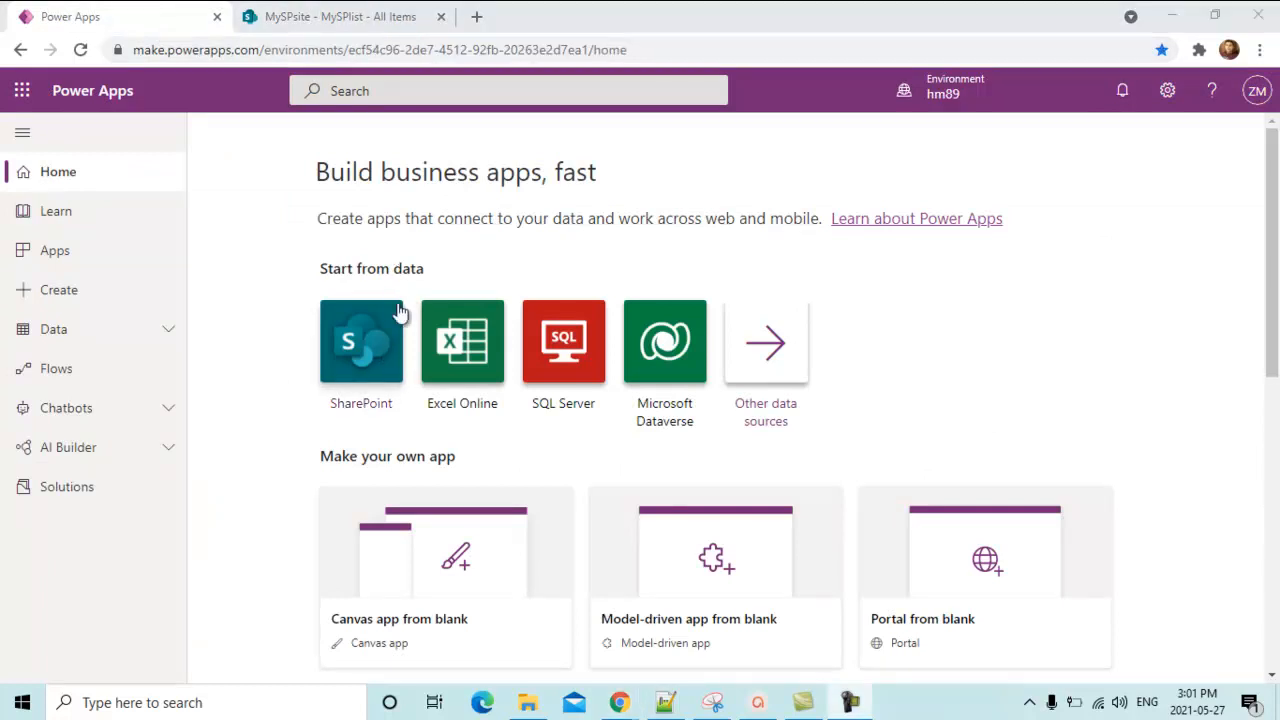
click(360, 343)
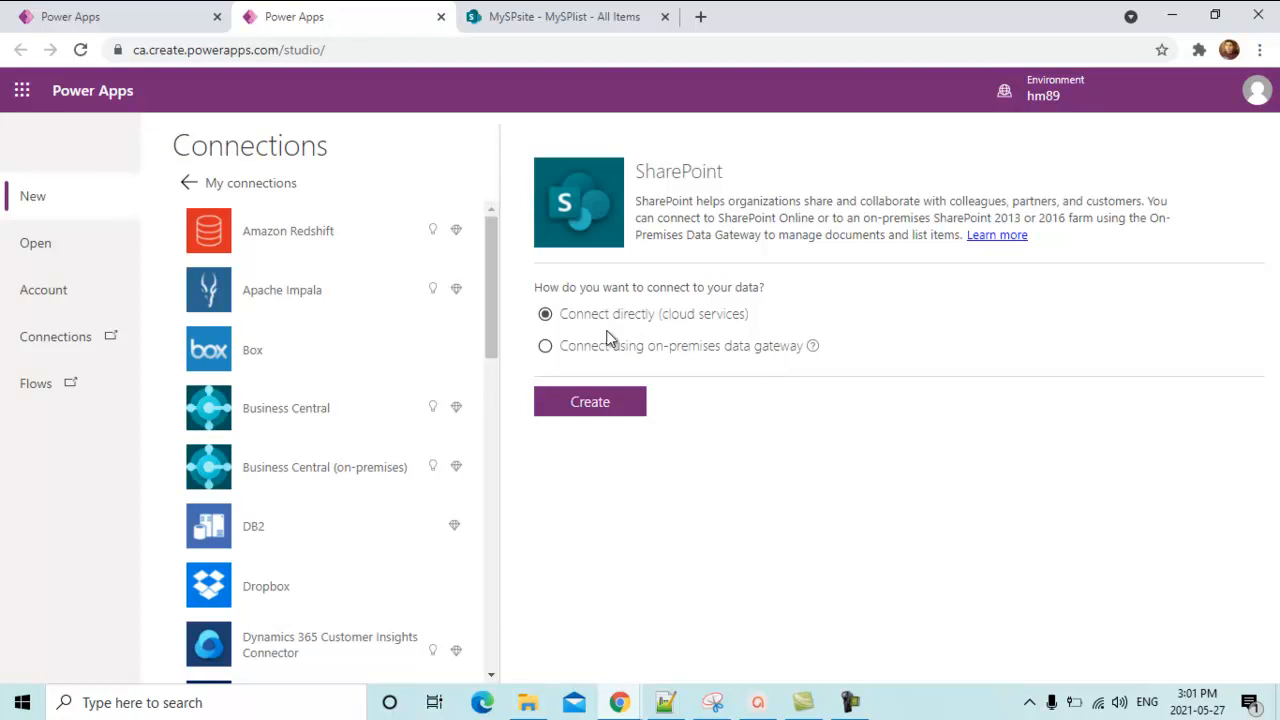
click(601, 411)
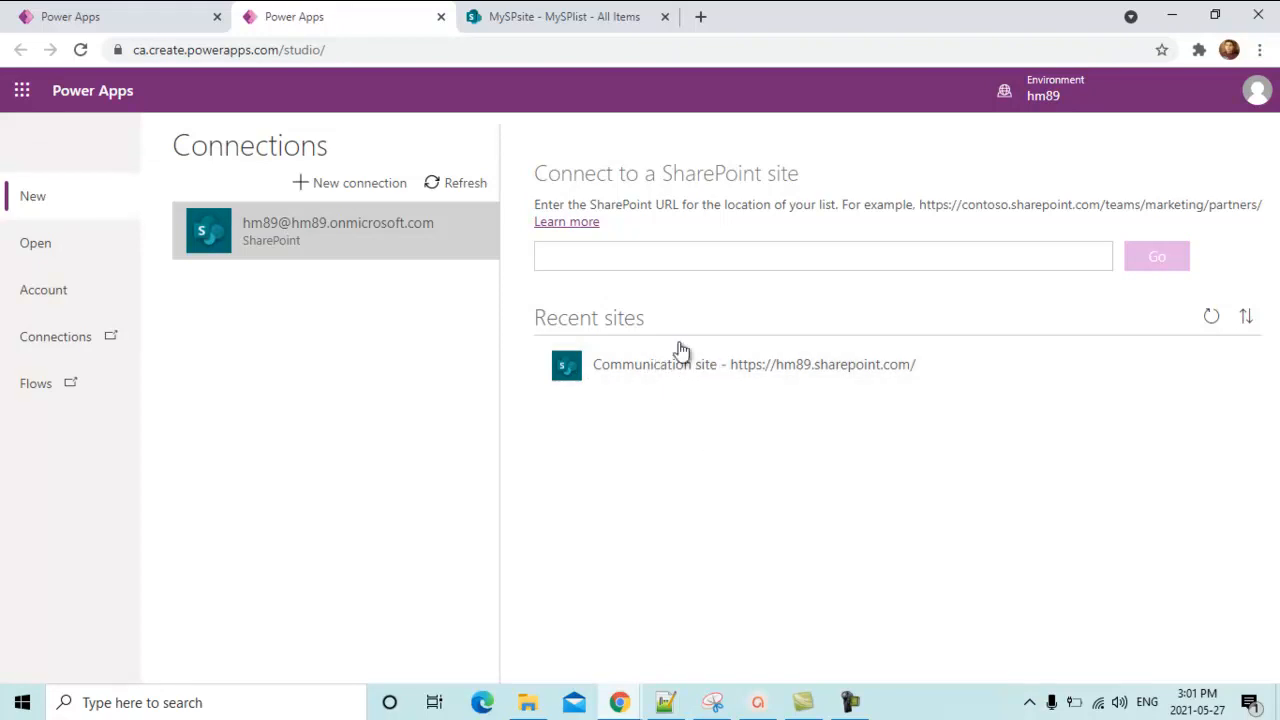
Connect to the MySPsite2 site using the MySPlist page's URL and generate the app from the MySPlist list
click(605, 16)
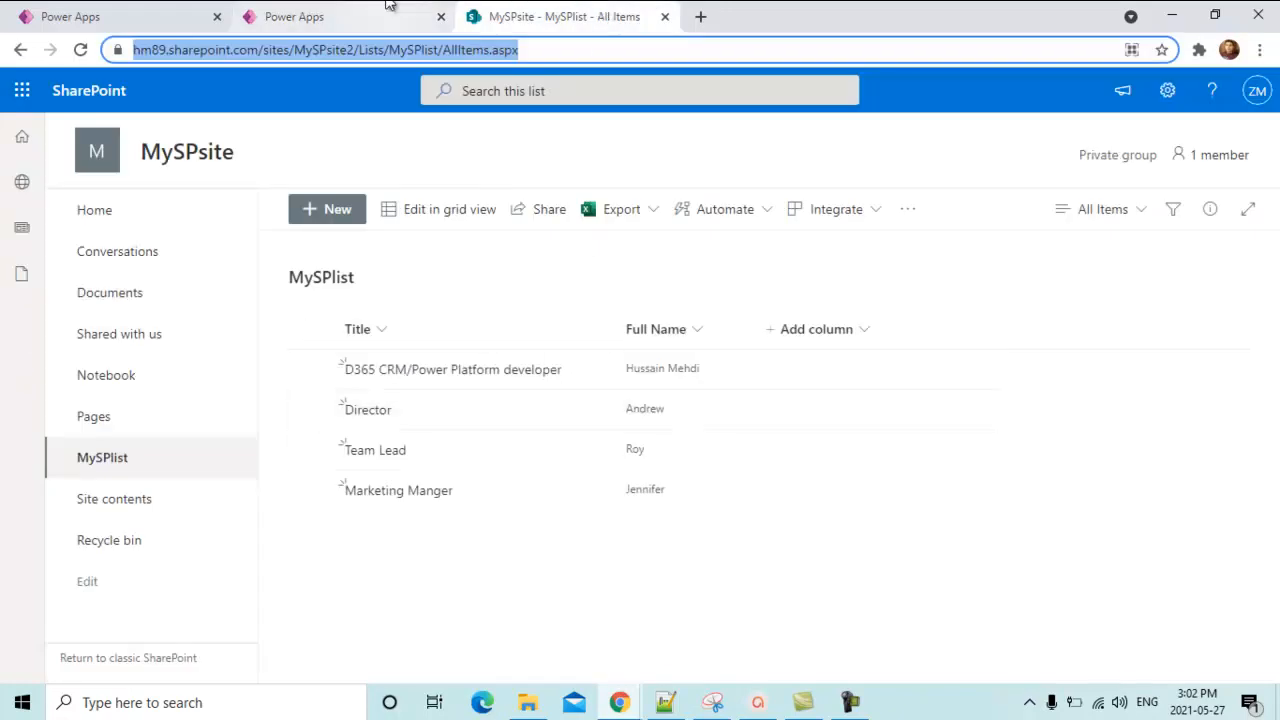
click(357, 17)
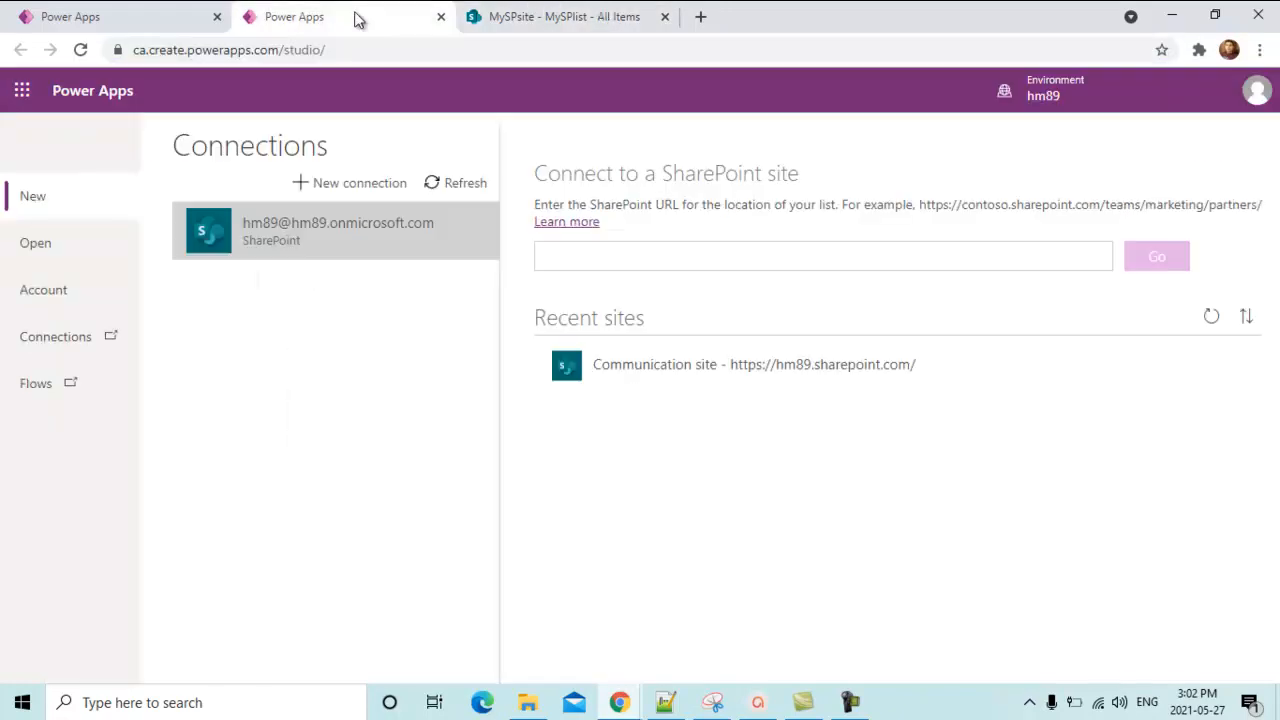
click(693, 262)
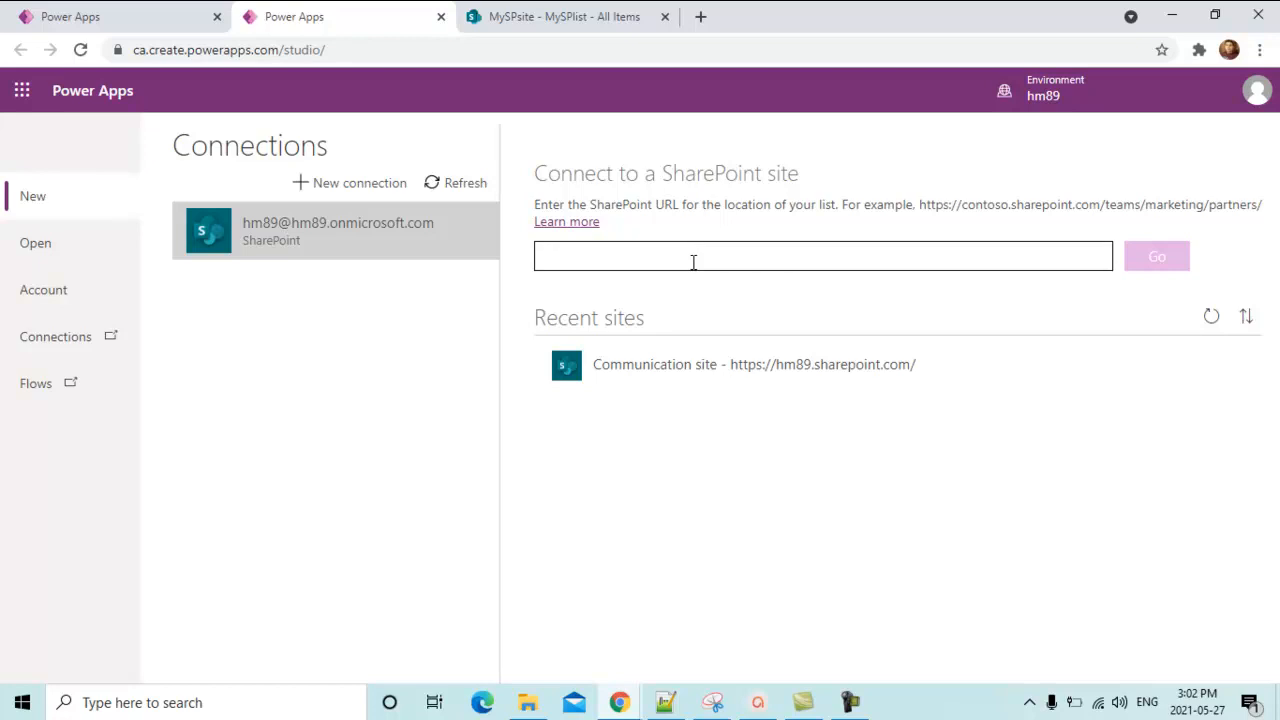
text(https://hm89.sharepoint.com/sites/MySPsite2/Lists/MySPlist/AllItems.aspx)
click(1155, 266)
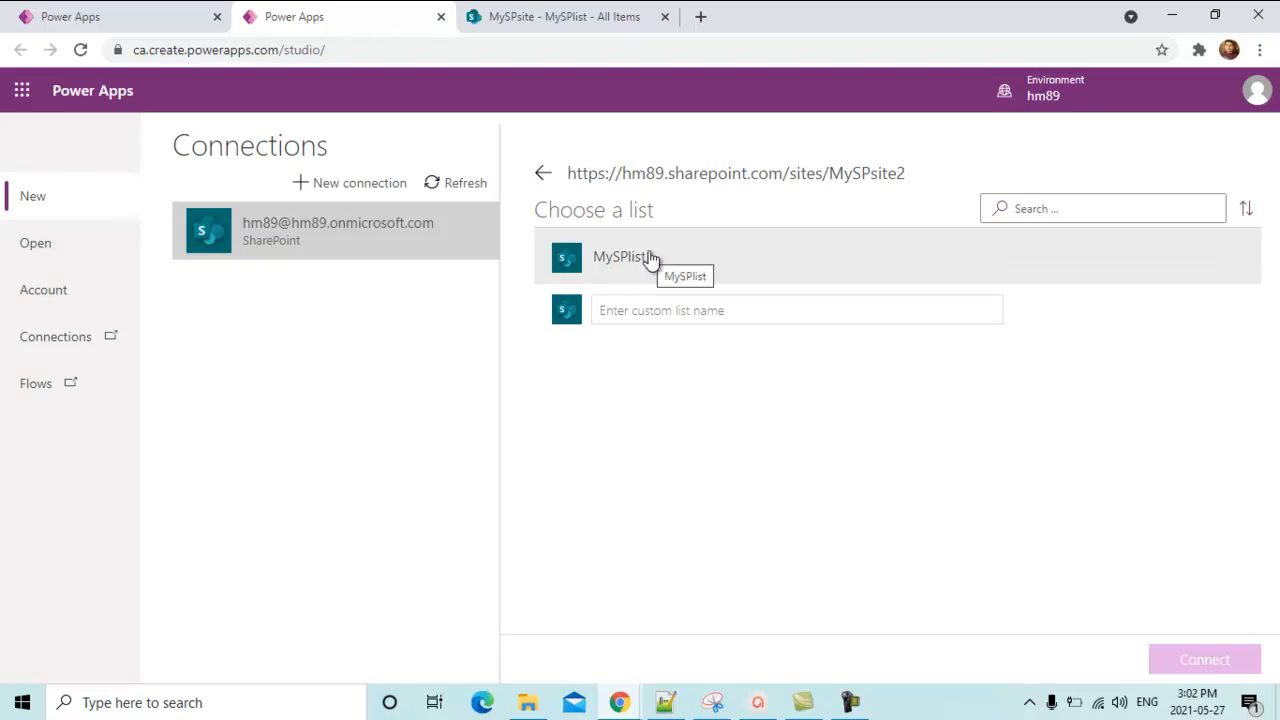
click(688, 259)
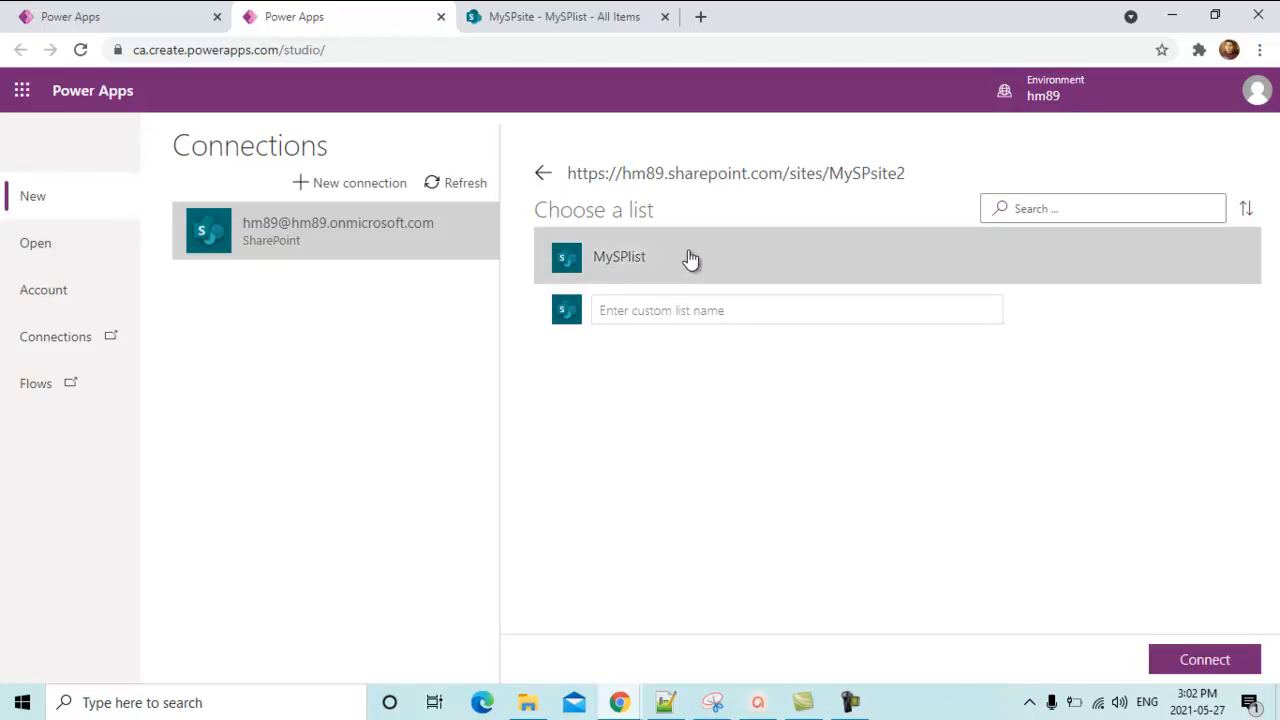
click(1195, 664)
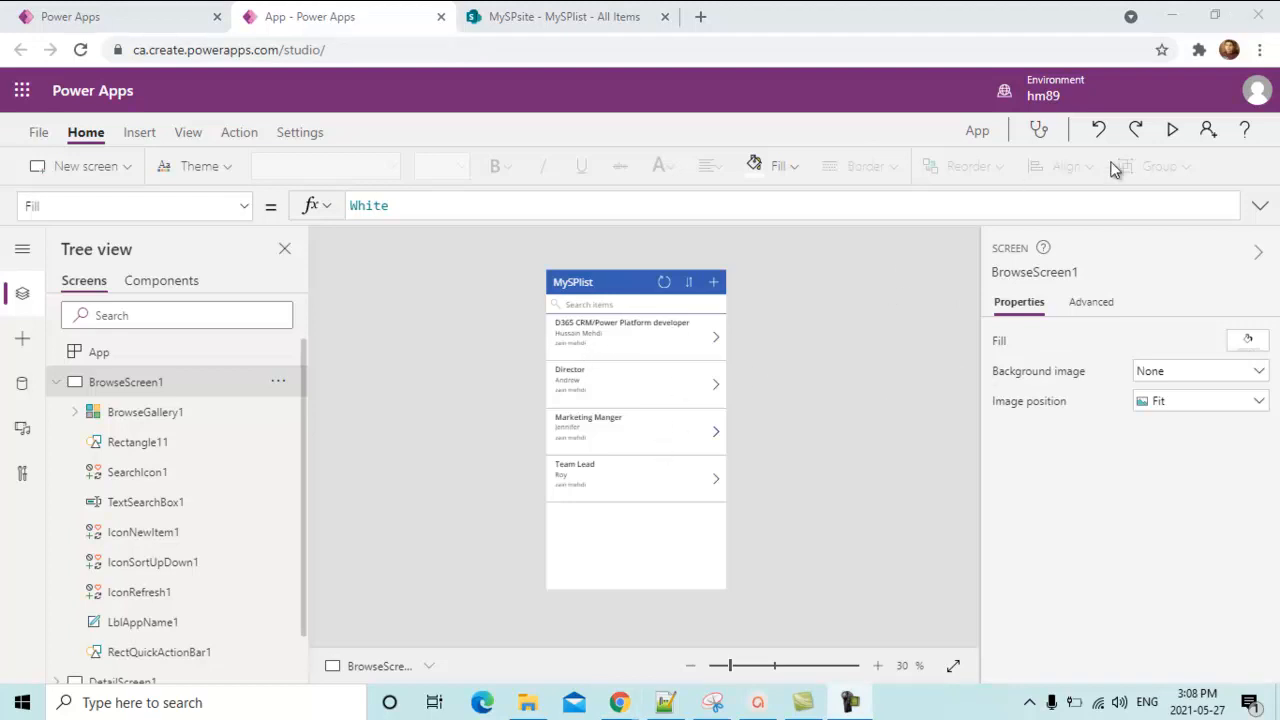
Preview the generated app and compare its records with the items in the SharePoint list
click(1172, 131)
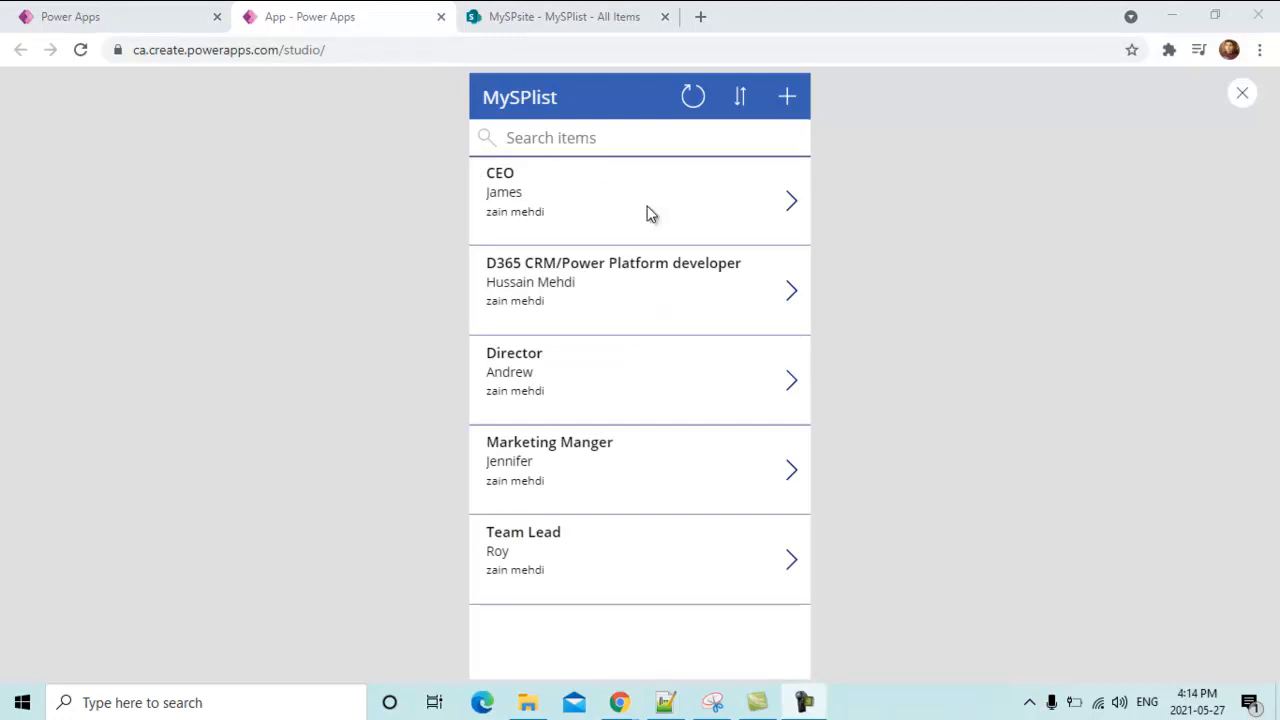
click(540, 18)
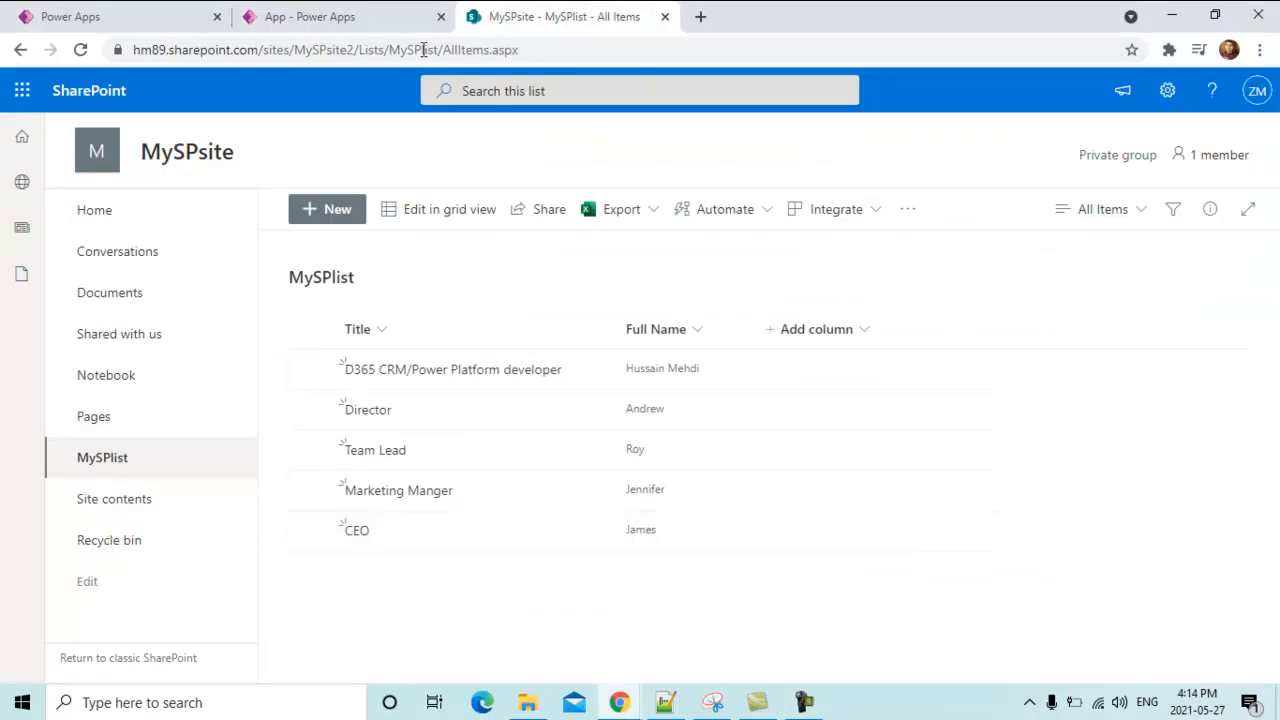
click(352, 20)
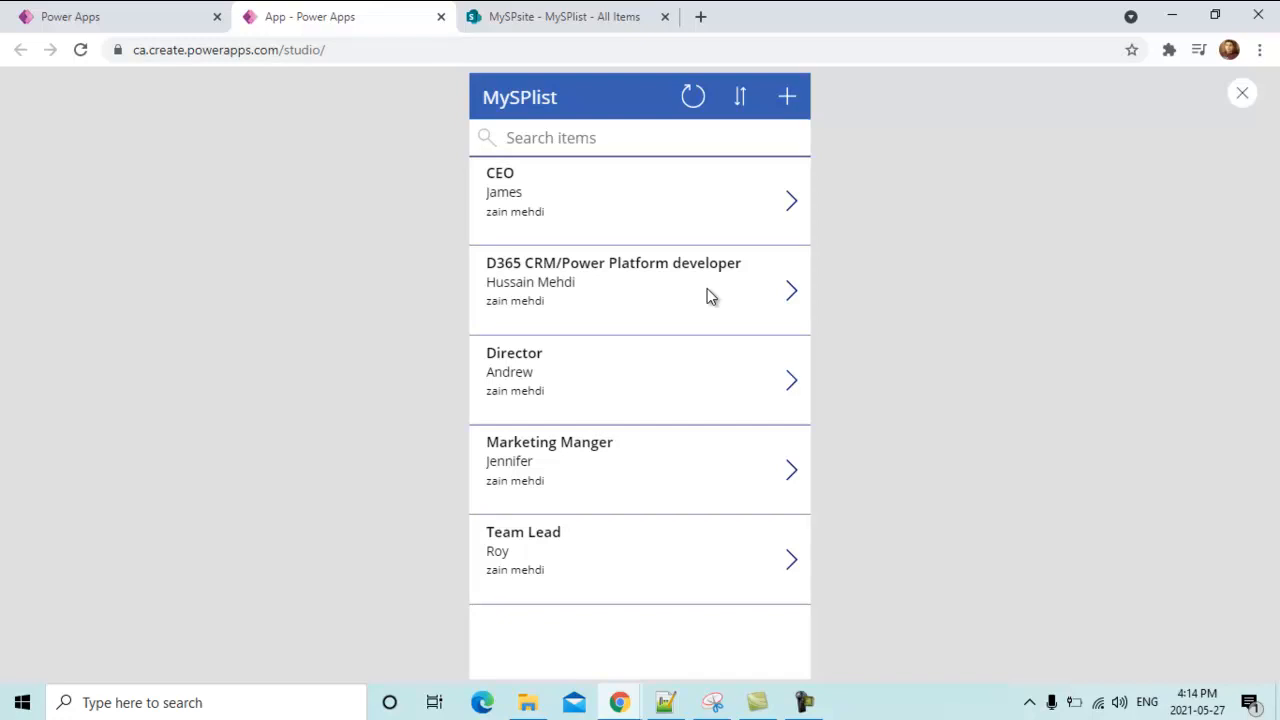
View the CEO record's details and edit form, then the blank new-item form, leaving each without saving
click(743, 200)
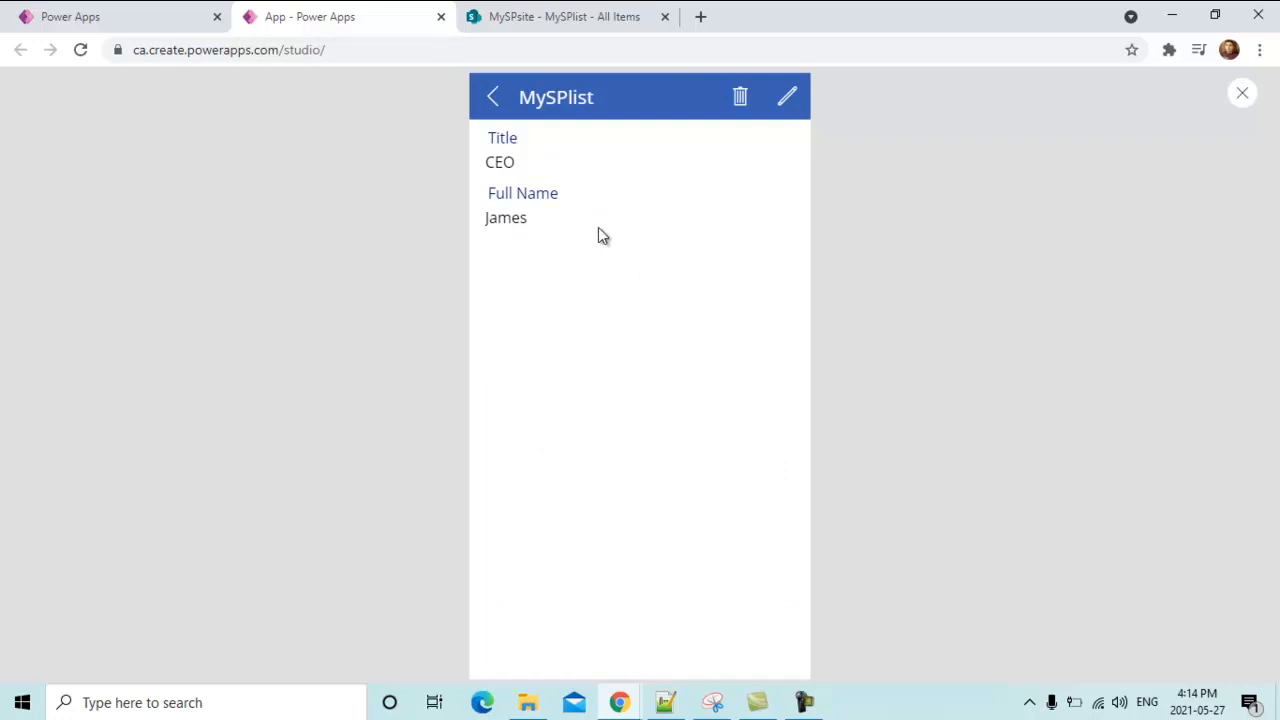
click(787, 99)
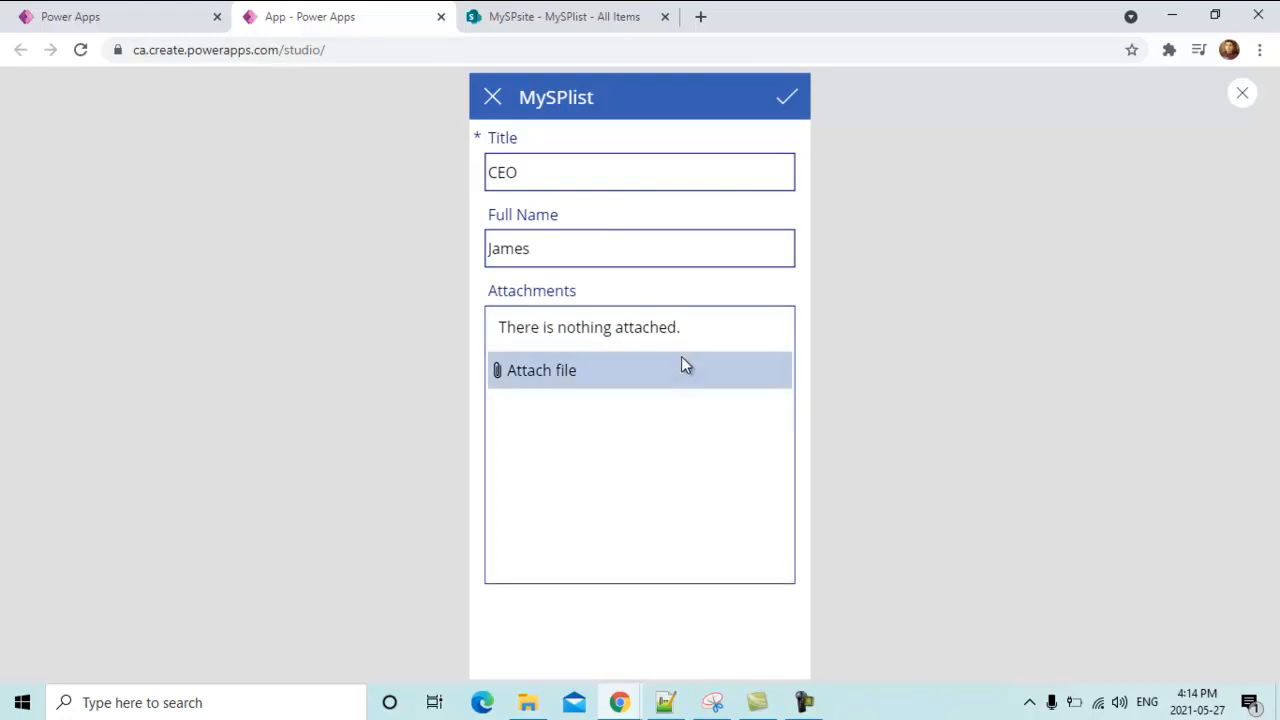
click(491, 100)
click(490, 99)
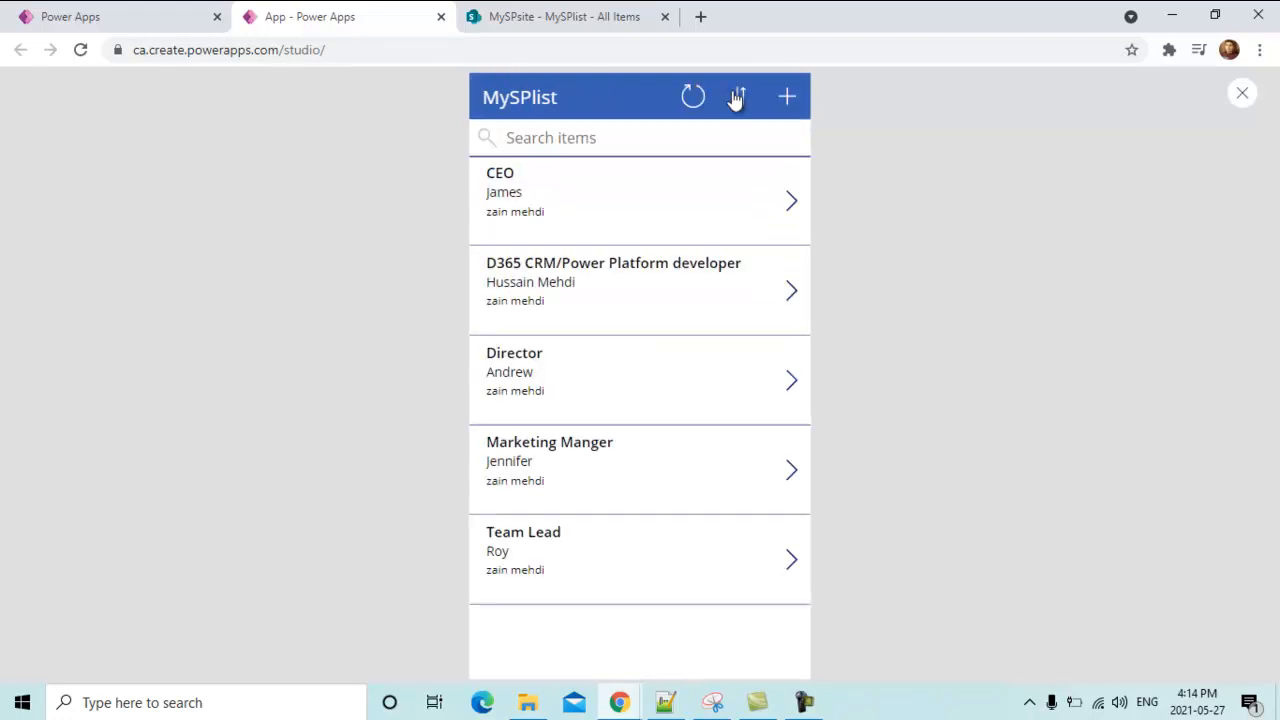
click(787, 98)
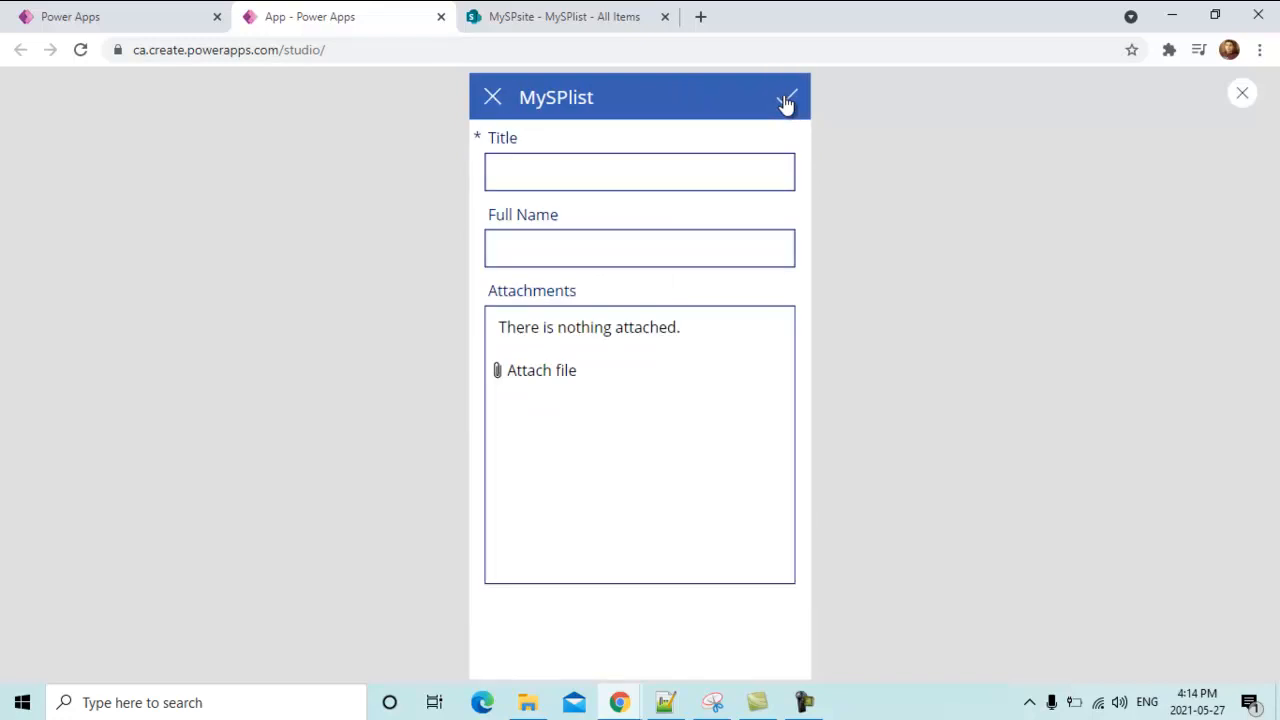
click(491, 100)
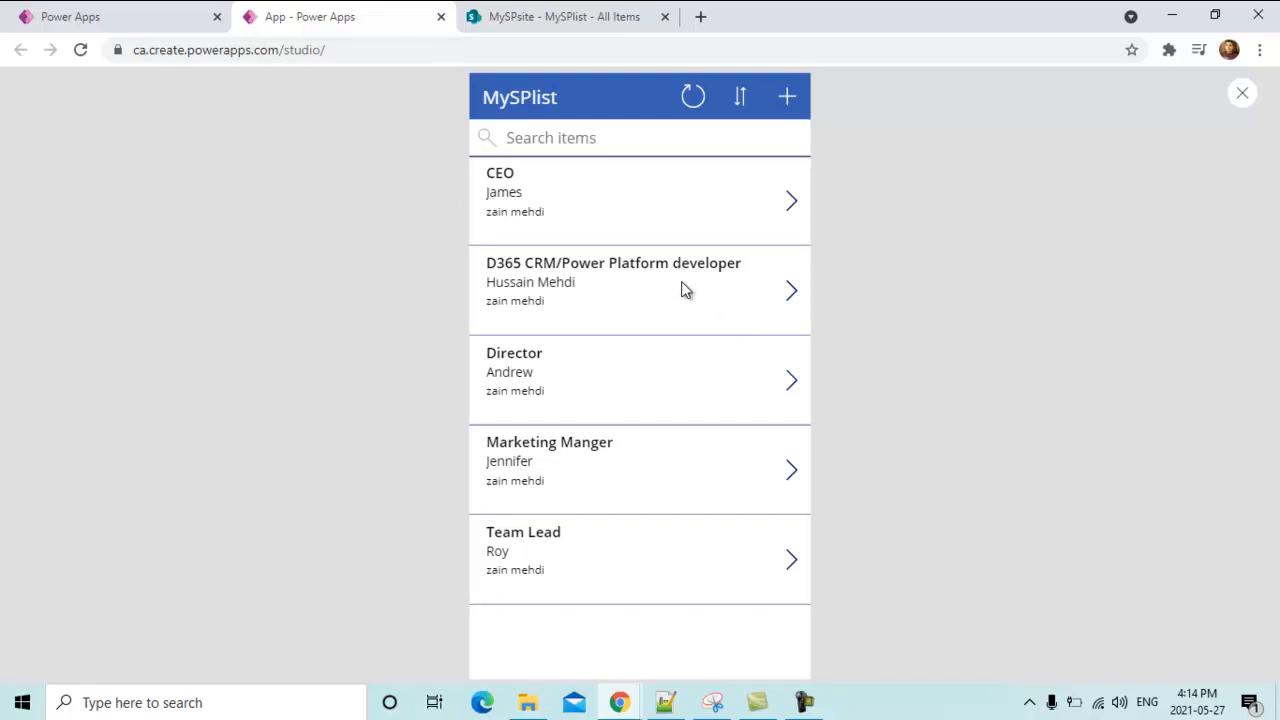
Search the app's items for "ceo" and for "team", clear the search, and refresh the records
click(531, 143)
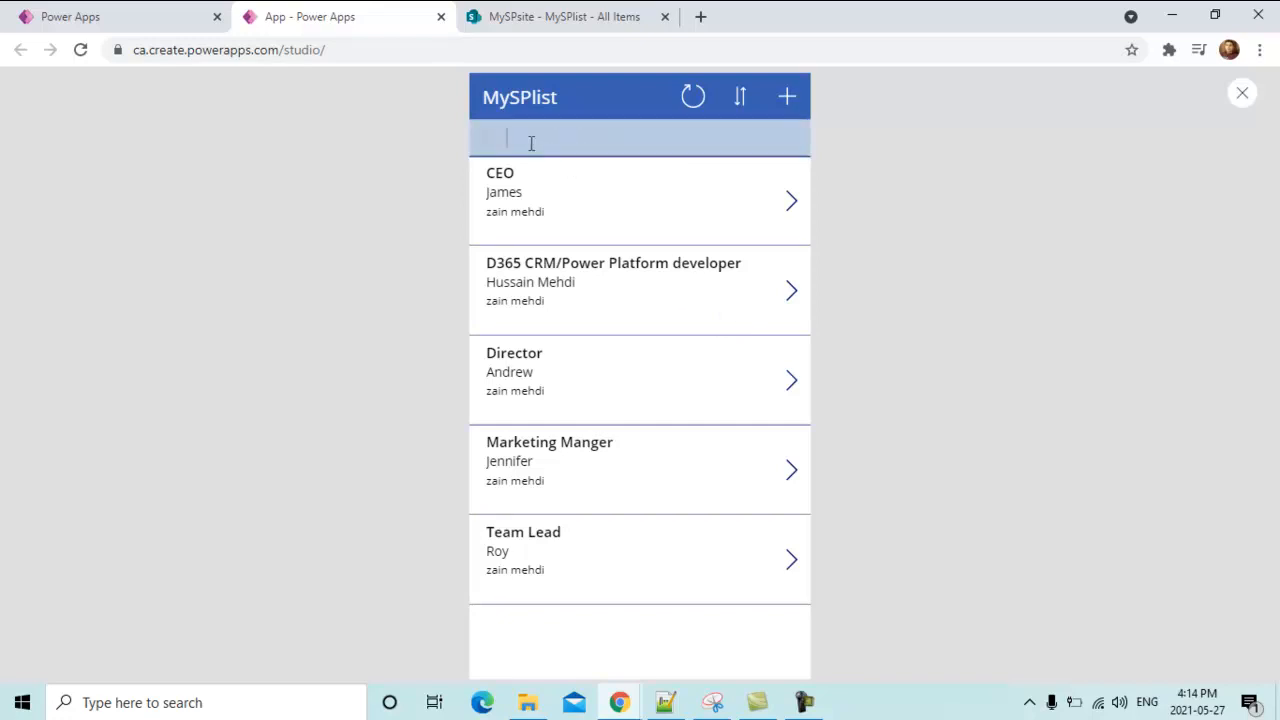
text(ceo)
key(BackSpace)
text(o)
key(BackSpace)
key(BackSpace)
key(BackSpace)
text(team)
key(BackSpace)
key(BackSpace)
key(BackSpace)
key(BackSpace)
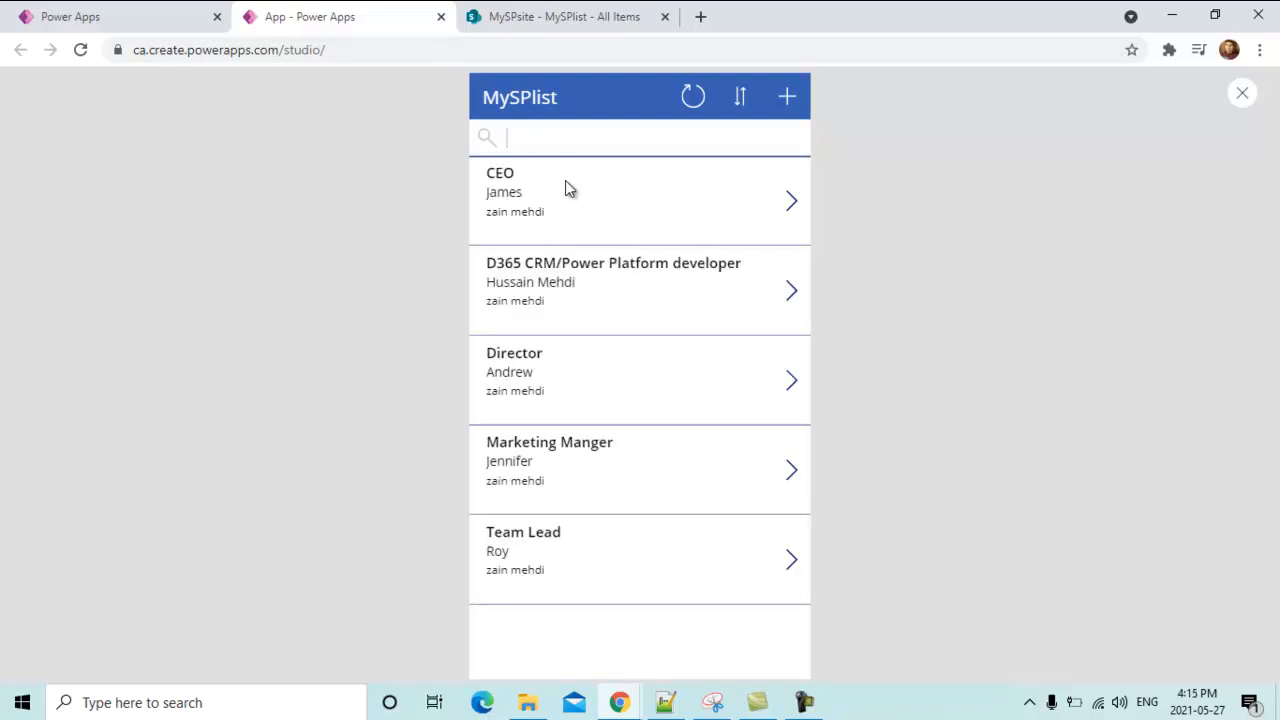
click(691, 104)
Switch to the SharePoint list and add an item titled "sales manager" with the person's first name as Full Name
click(557, 24)
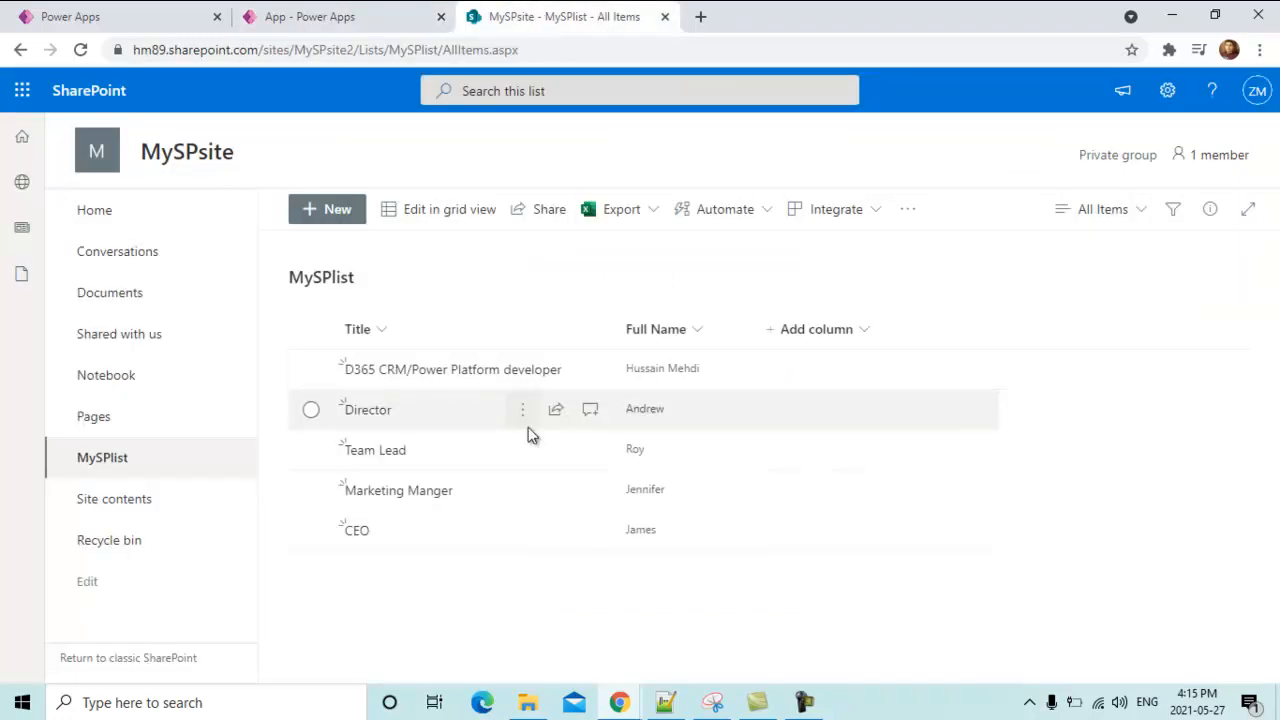
click(323, 208)
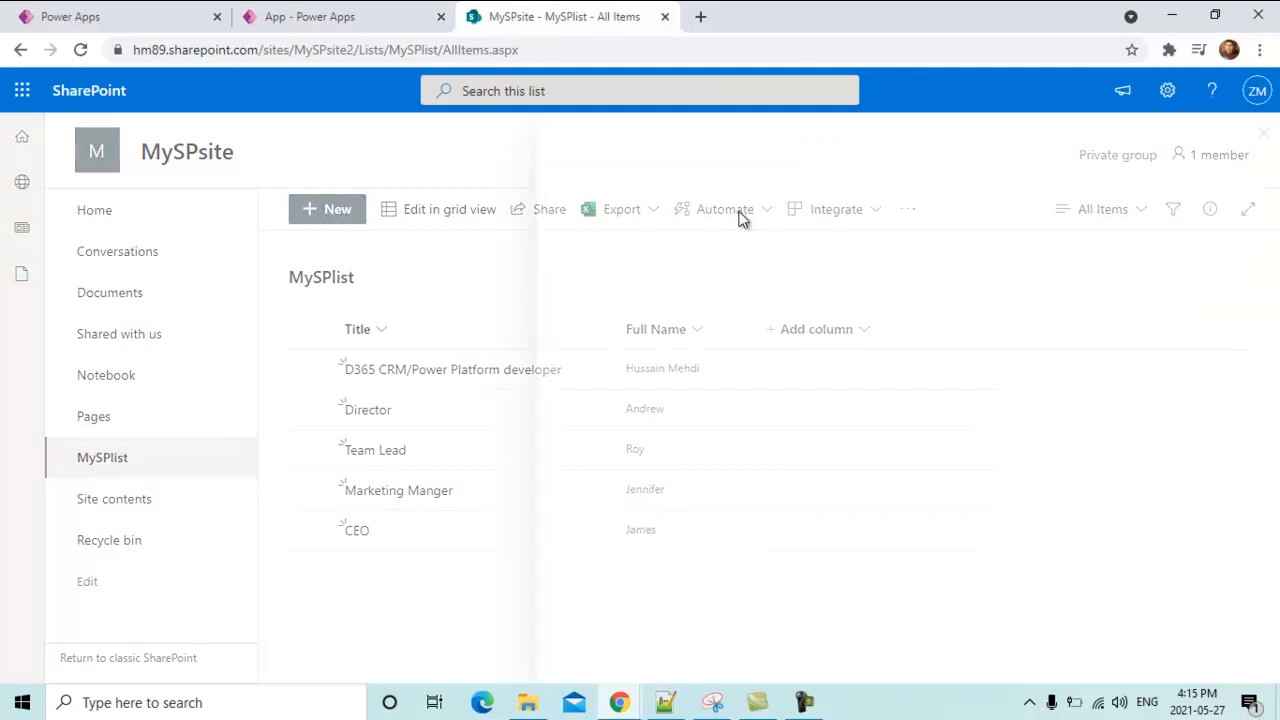
text(s)
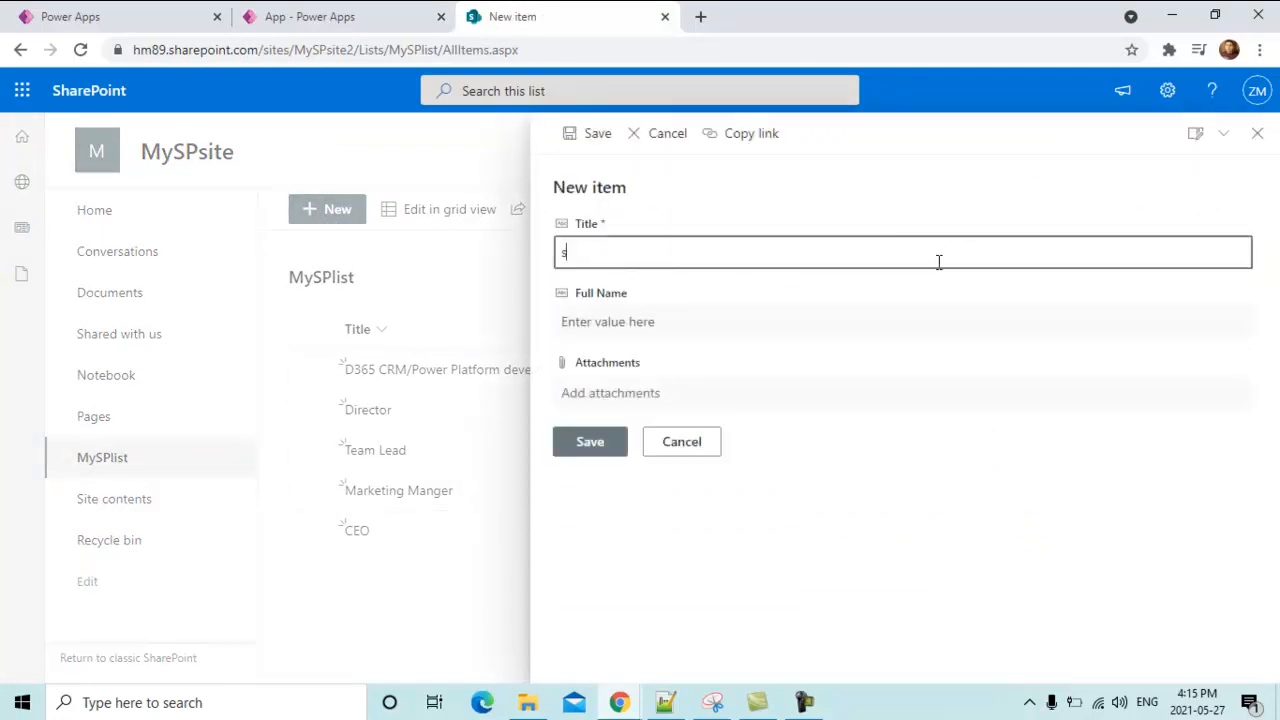
text(ales manager)
click(770, 321)
text(jenu)
key(BackSpace)
key(BackSpace)
key(BackSpace)
text(Jeny)
click(595, 443)
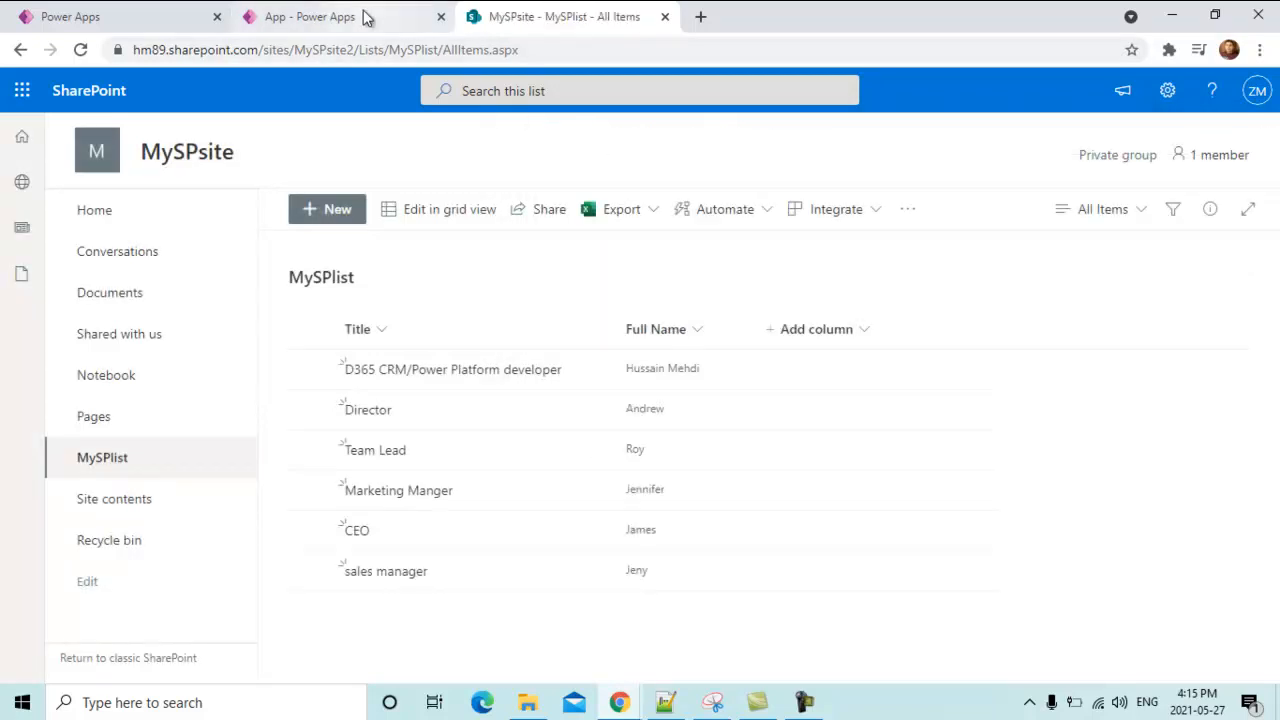
Switch back to the app preview, refresh its records, and reverse the sort order before restoring it
click(365, 18)
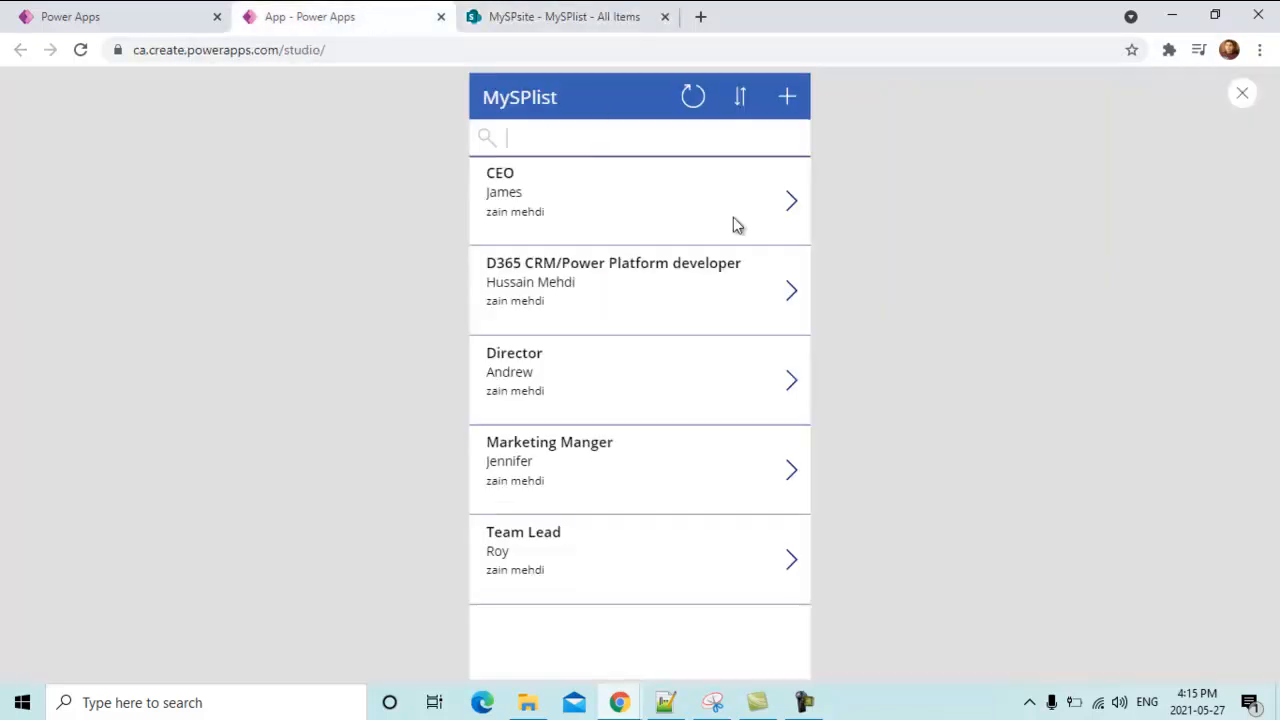
click(693, 97)
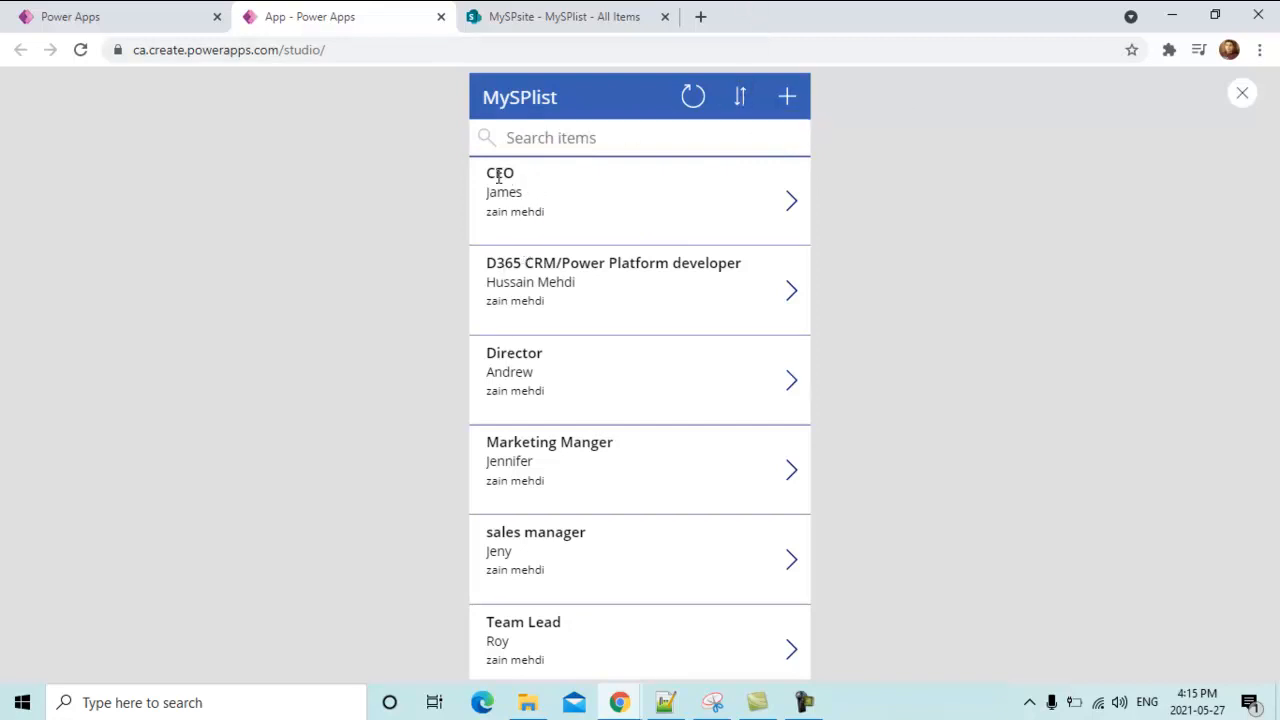
click(739, 101)
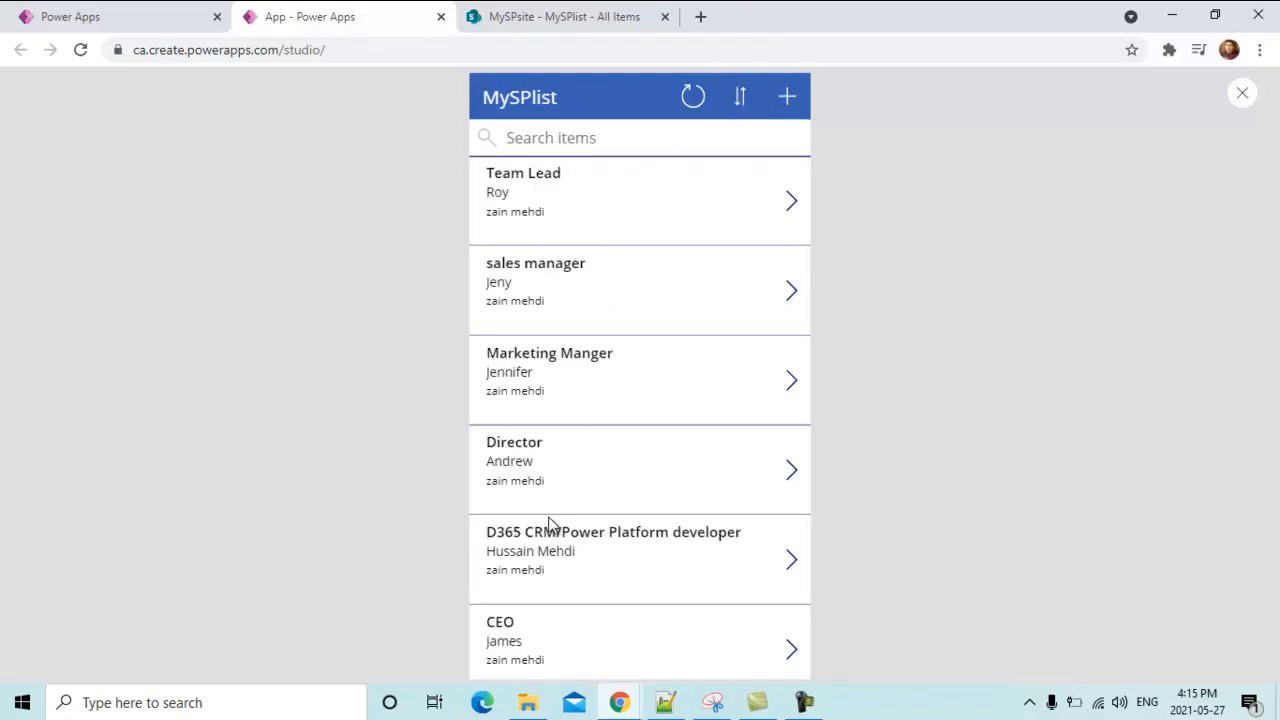
click(742, 100)
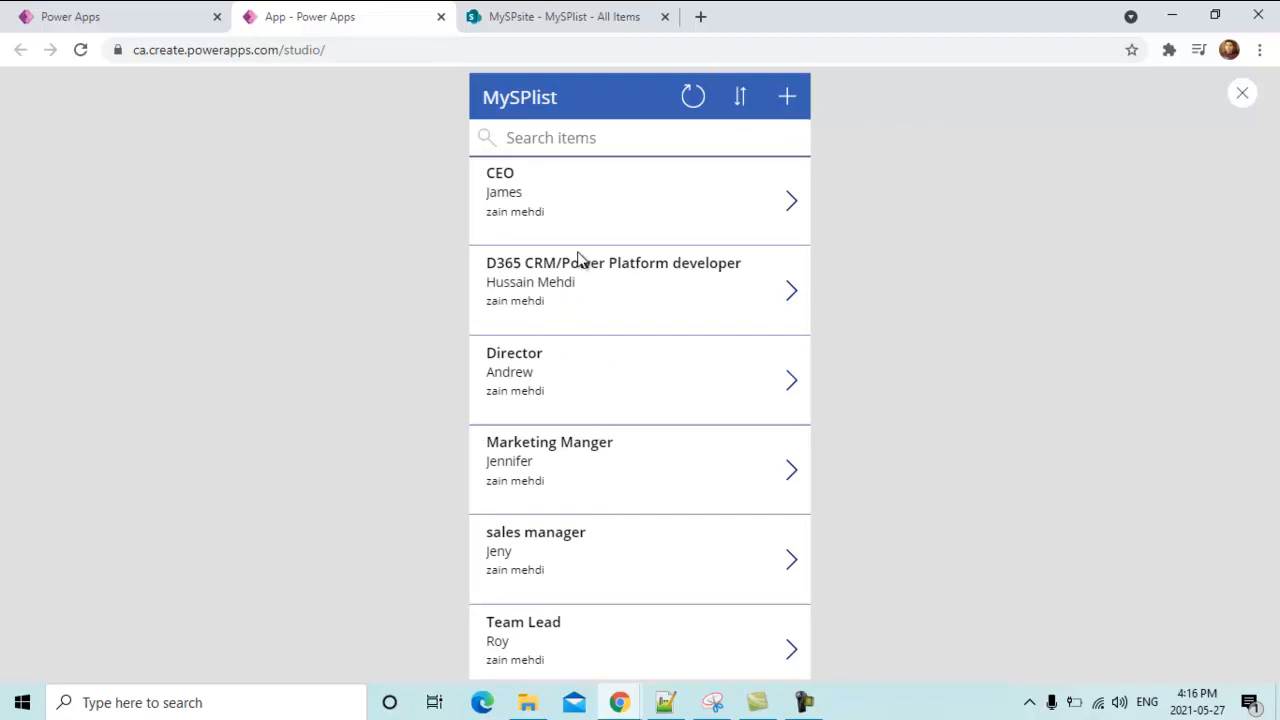
Change the CEO record's title to "CEO & Cofounder" in the app, save it, and check the item in the SharePoint list
click(583, 193)
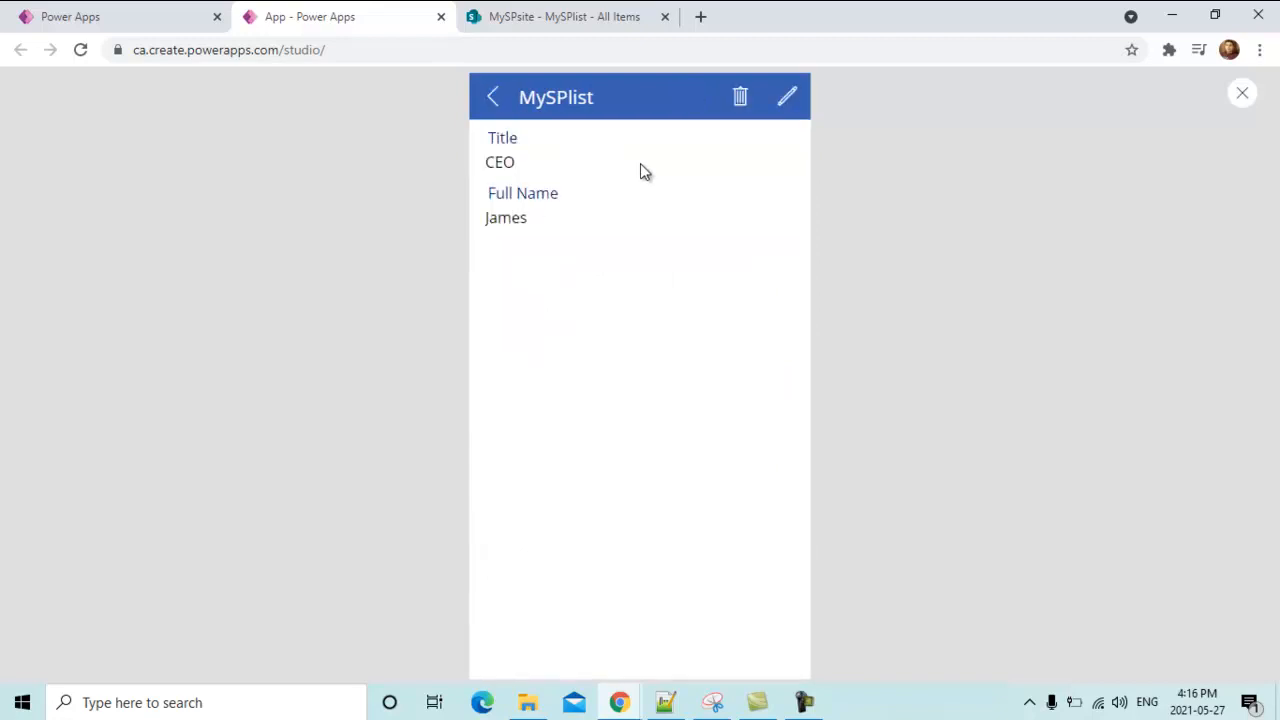
click(787, 97)
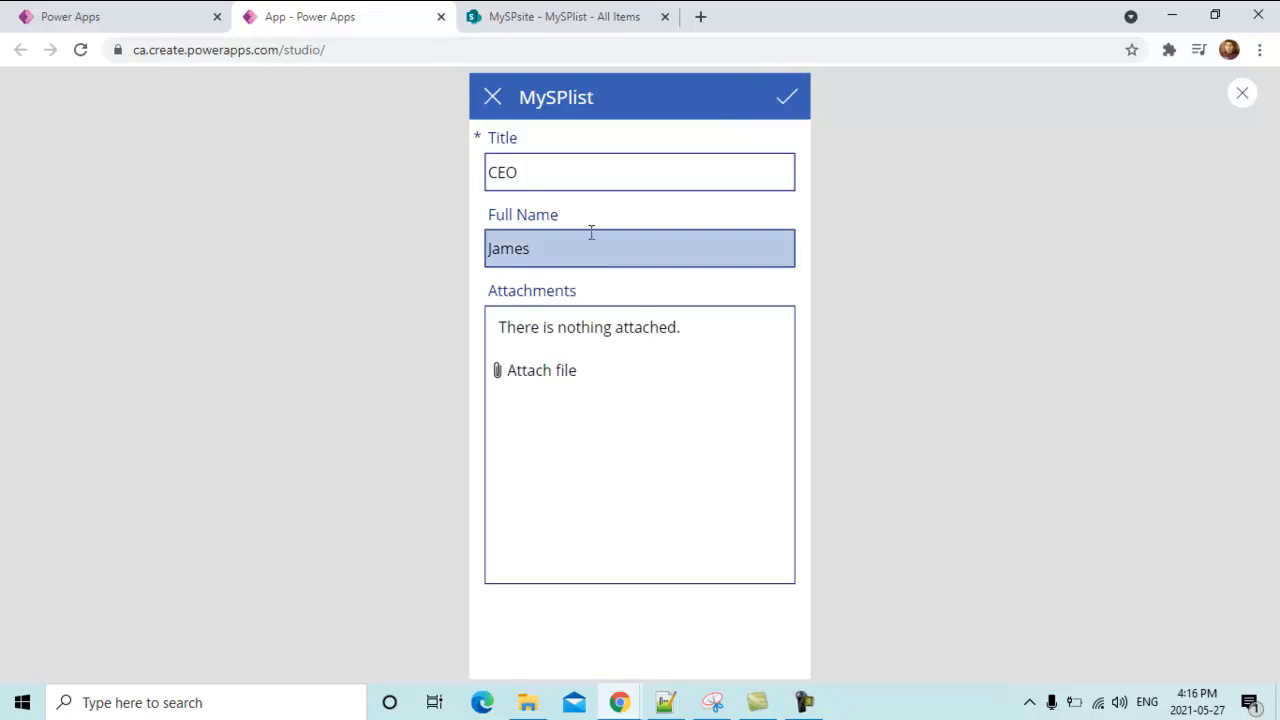
click(632, 176)
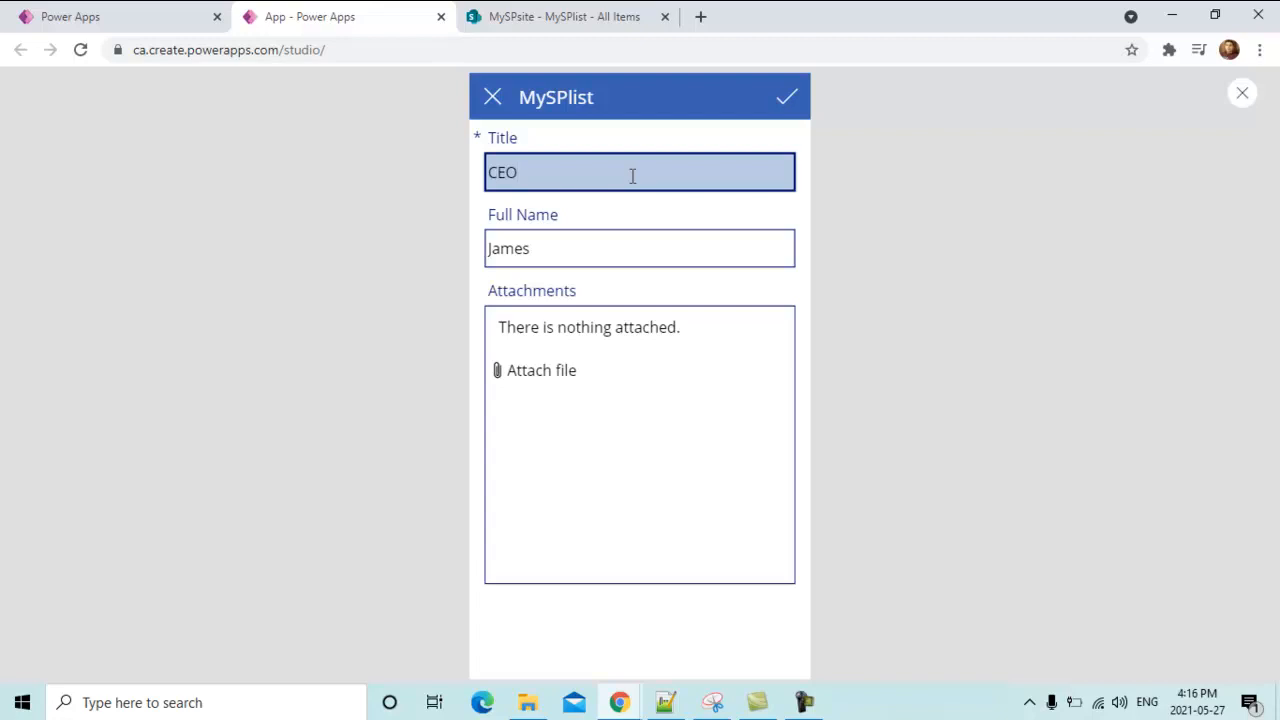
text(& Cofounder)
click(785, 100)
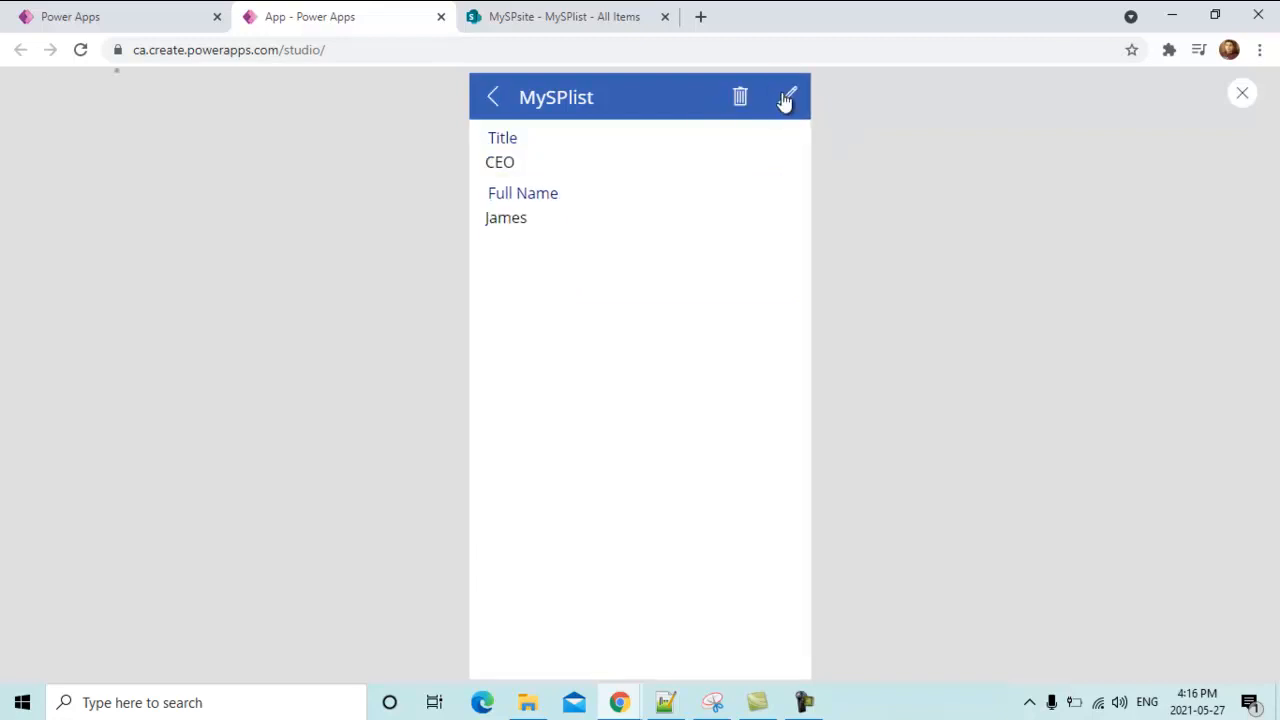
click(492, 97)
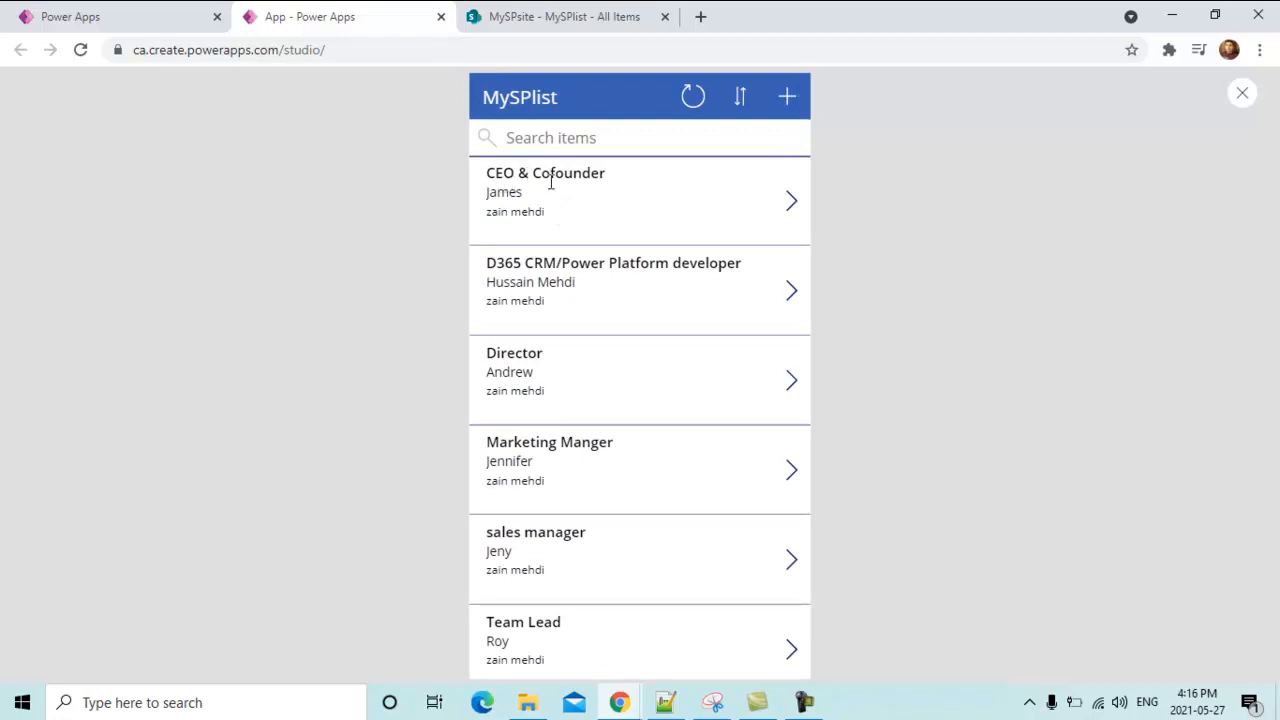
click(614, 16)
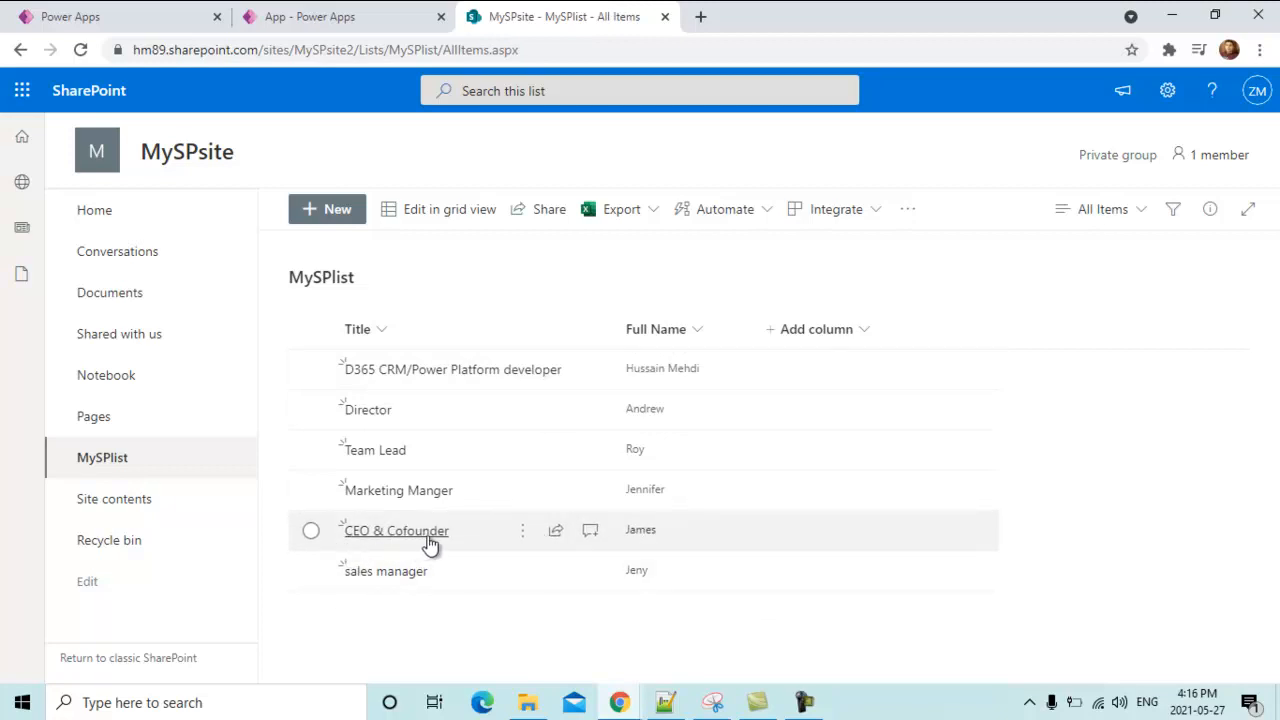
Delete the sales manager record in the app and compare the app's remaining records with the SharePoint list
click(300, 14)
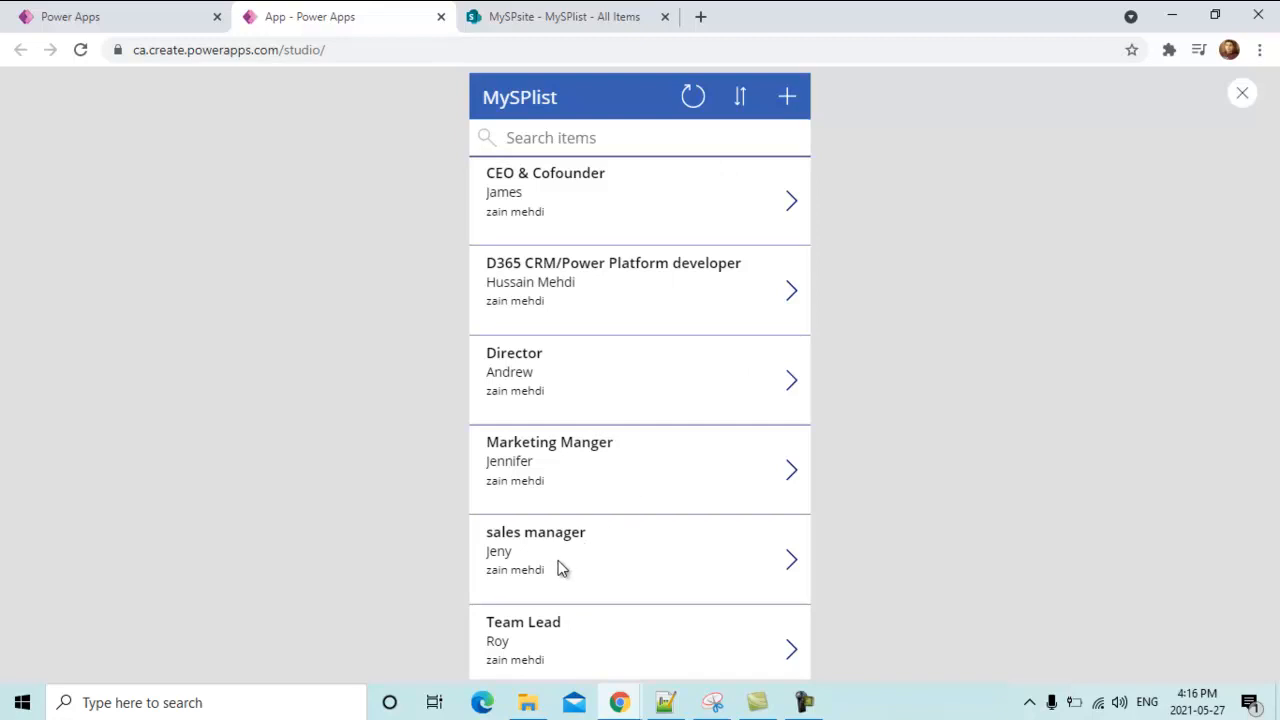
click(586, 558)
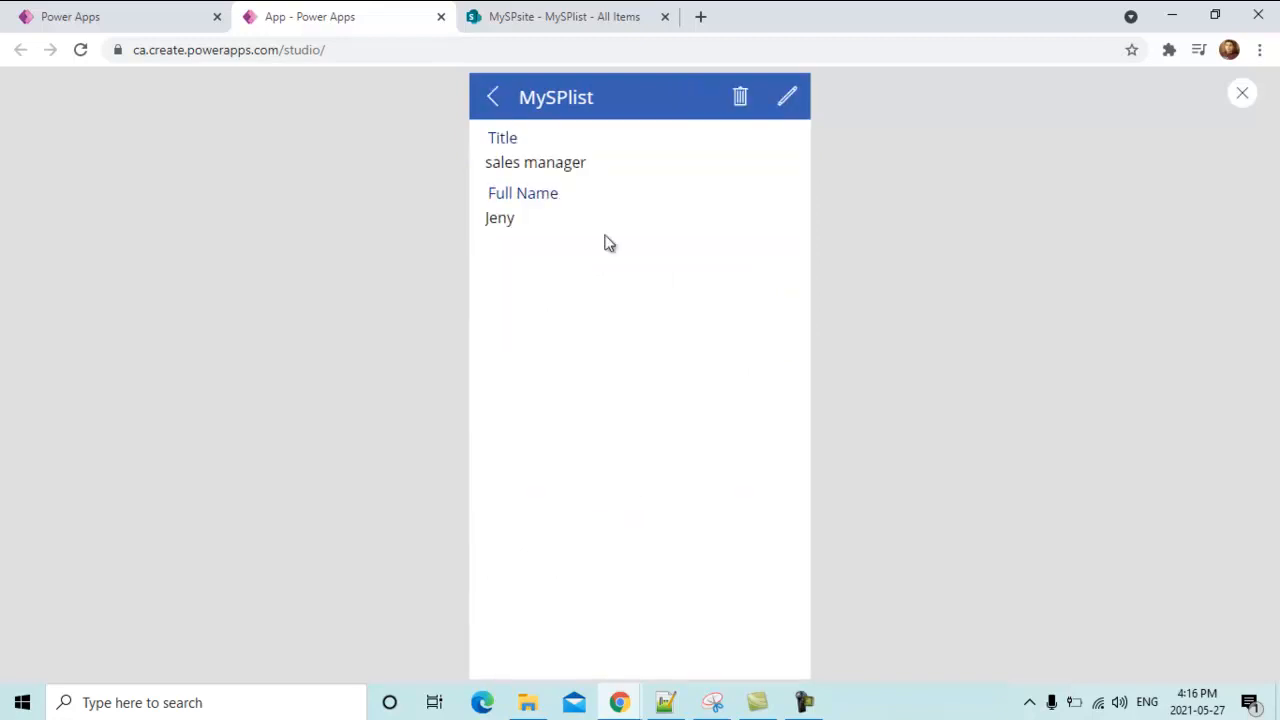
click(741, 97)
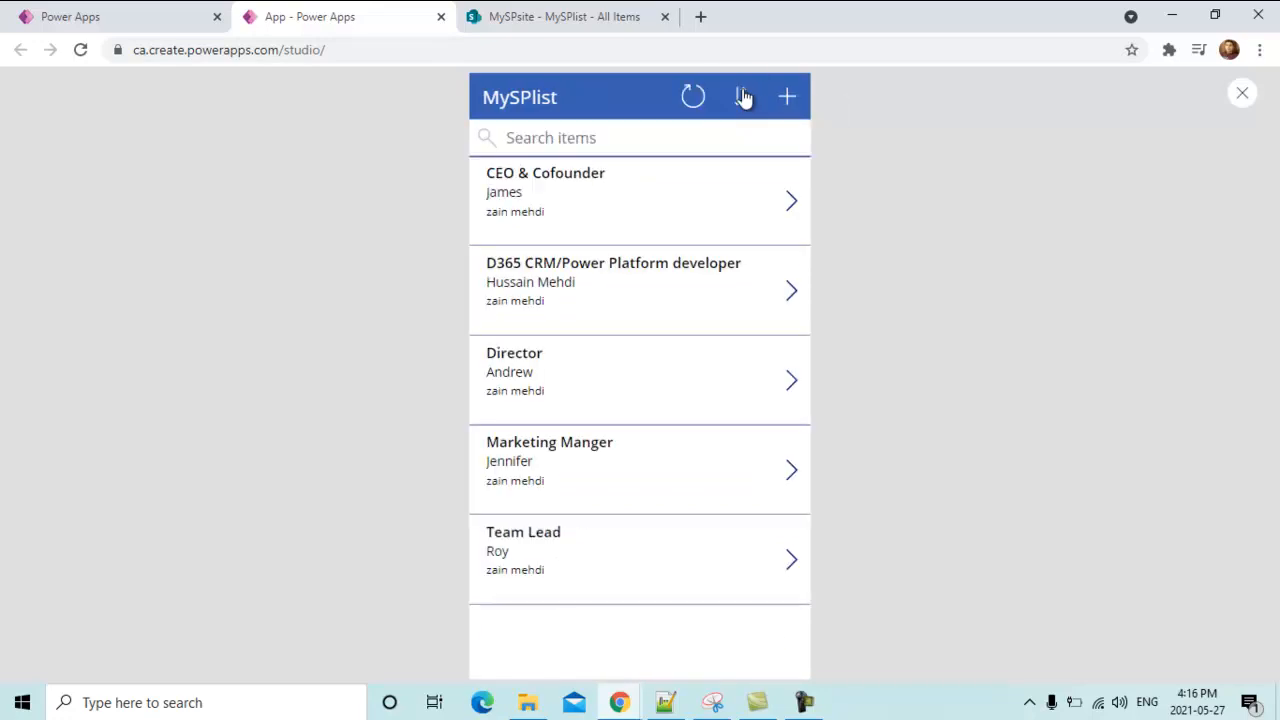
click(588, 12)
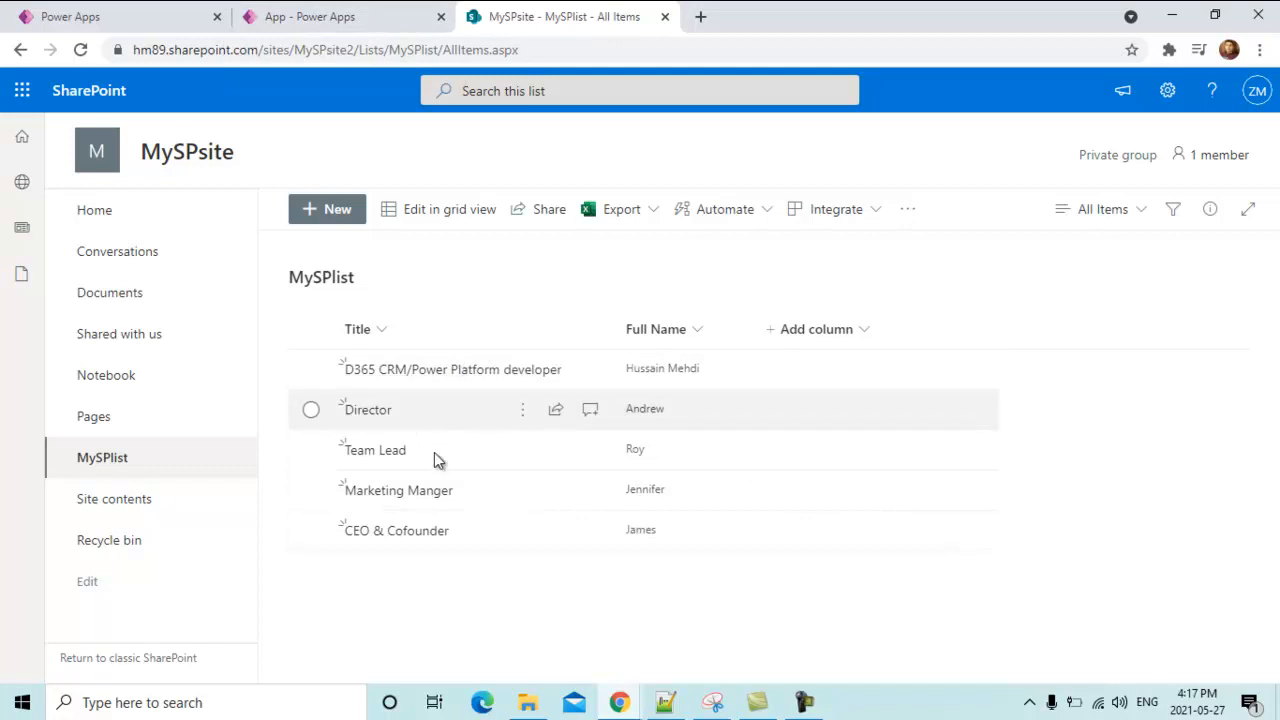
click(377, 14)
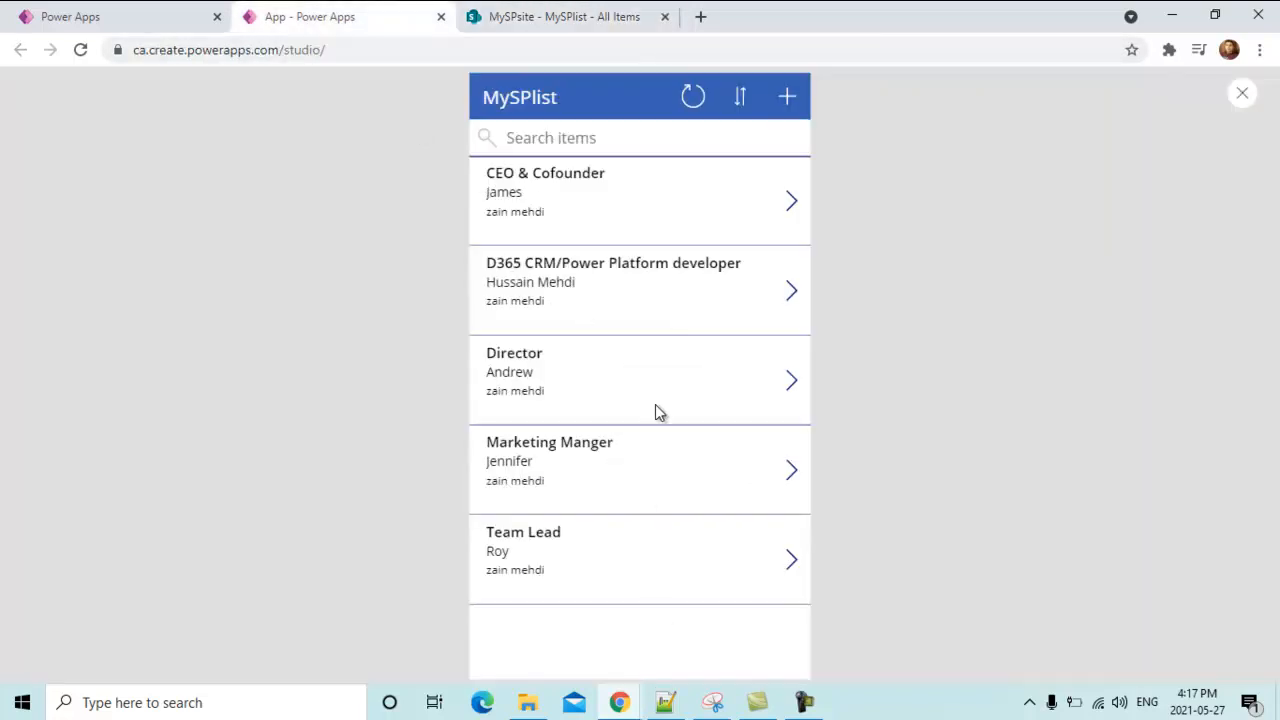
click(563, 15)
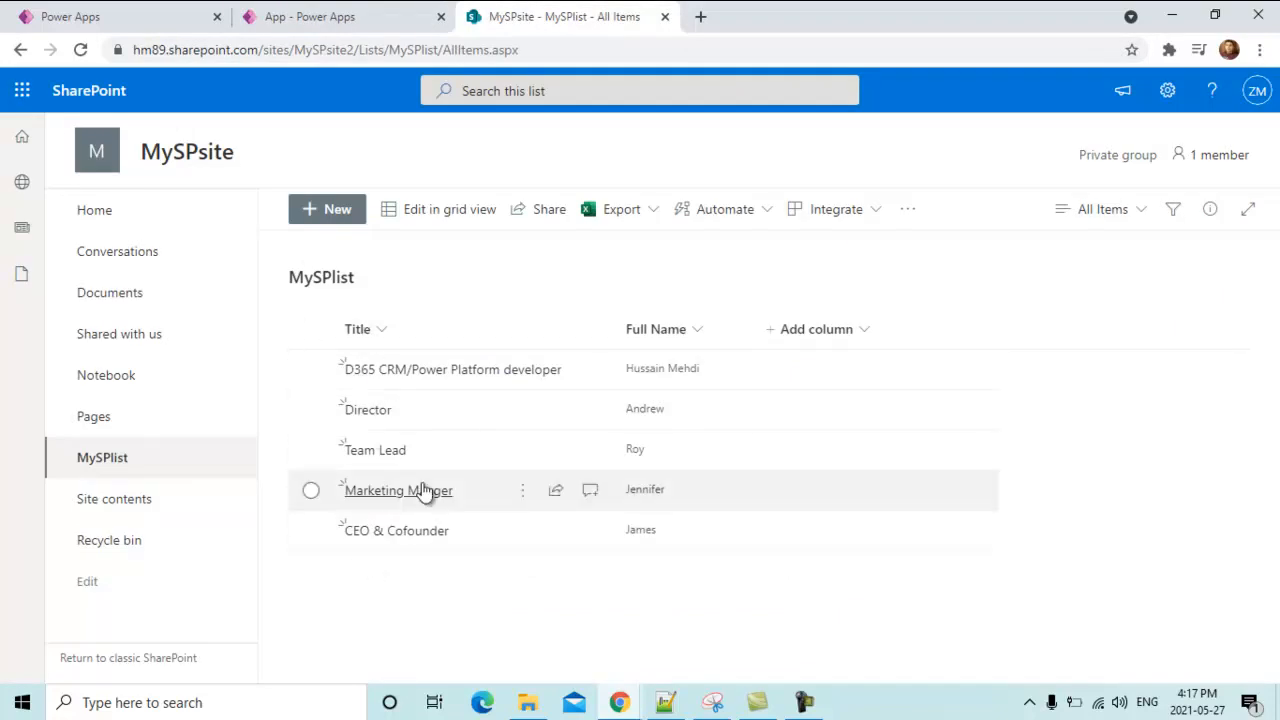
click(363, 12)
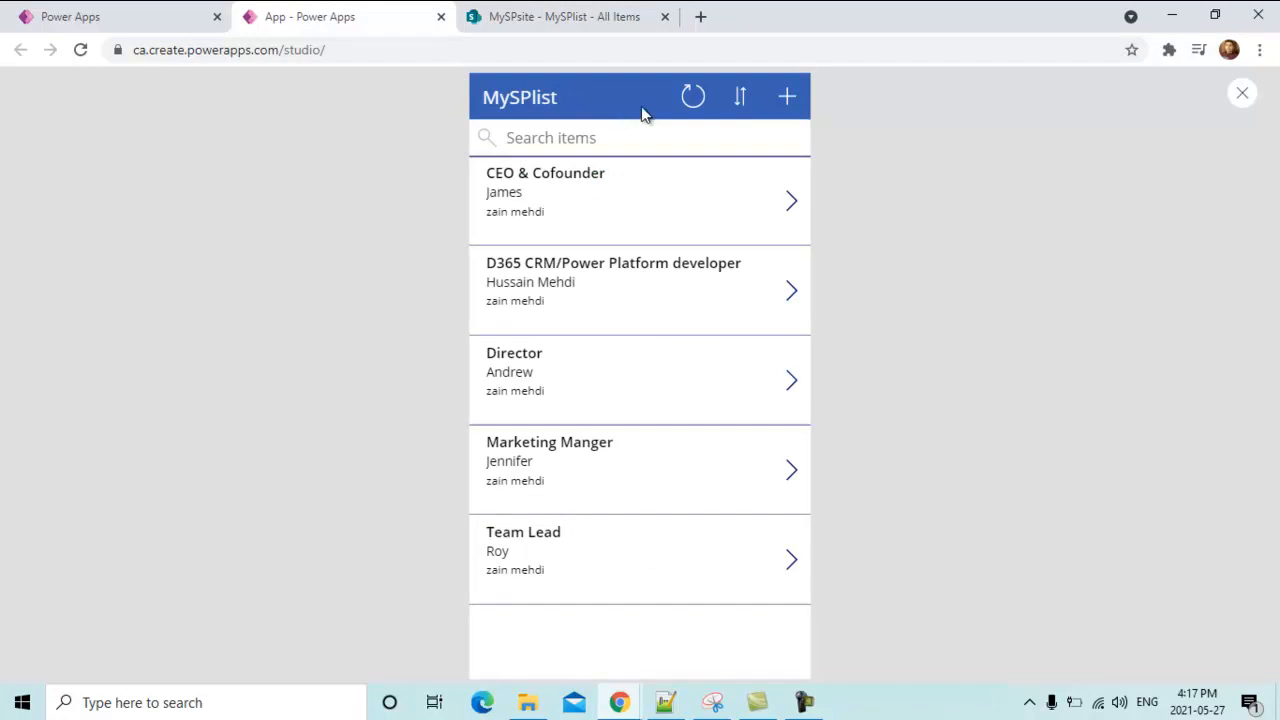
click(789, 95)
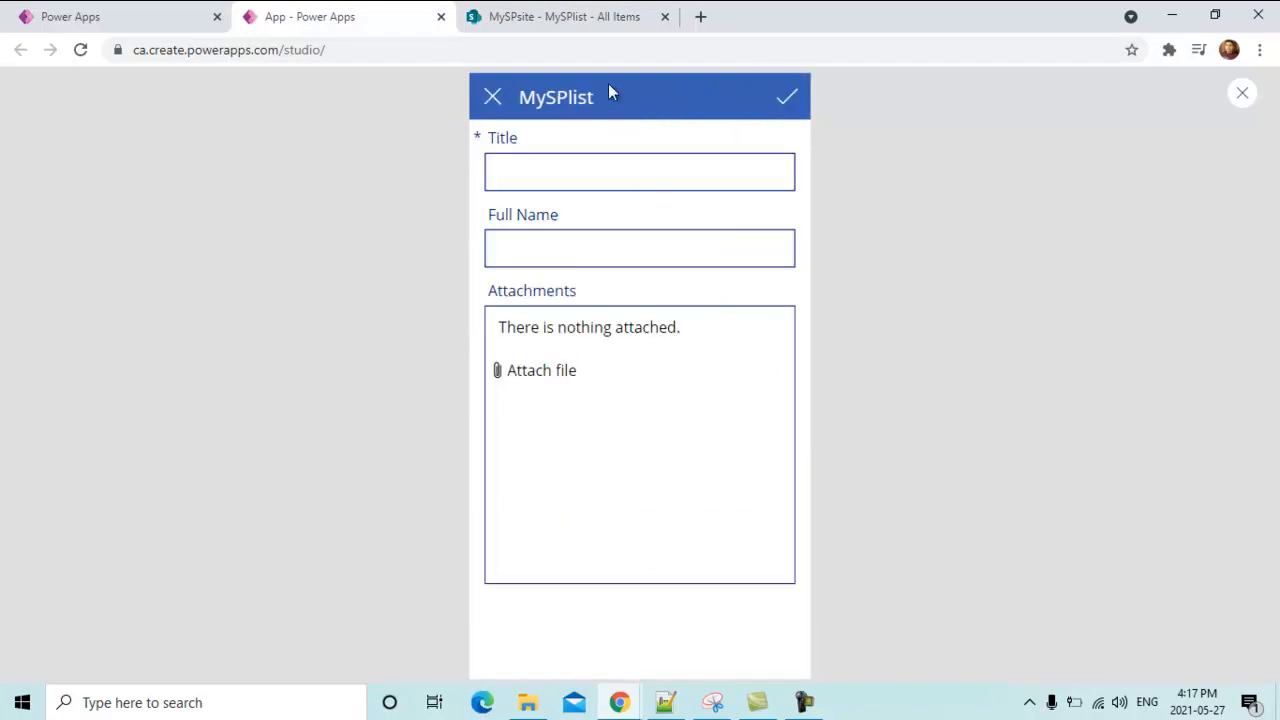
click(586, 181)
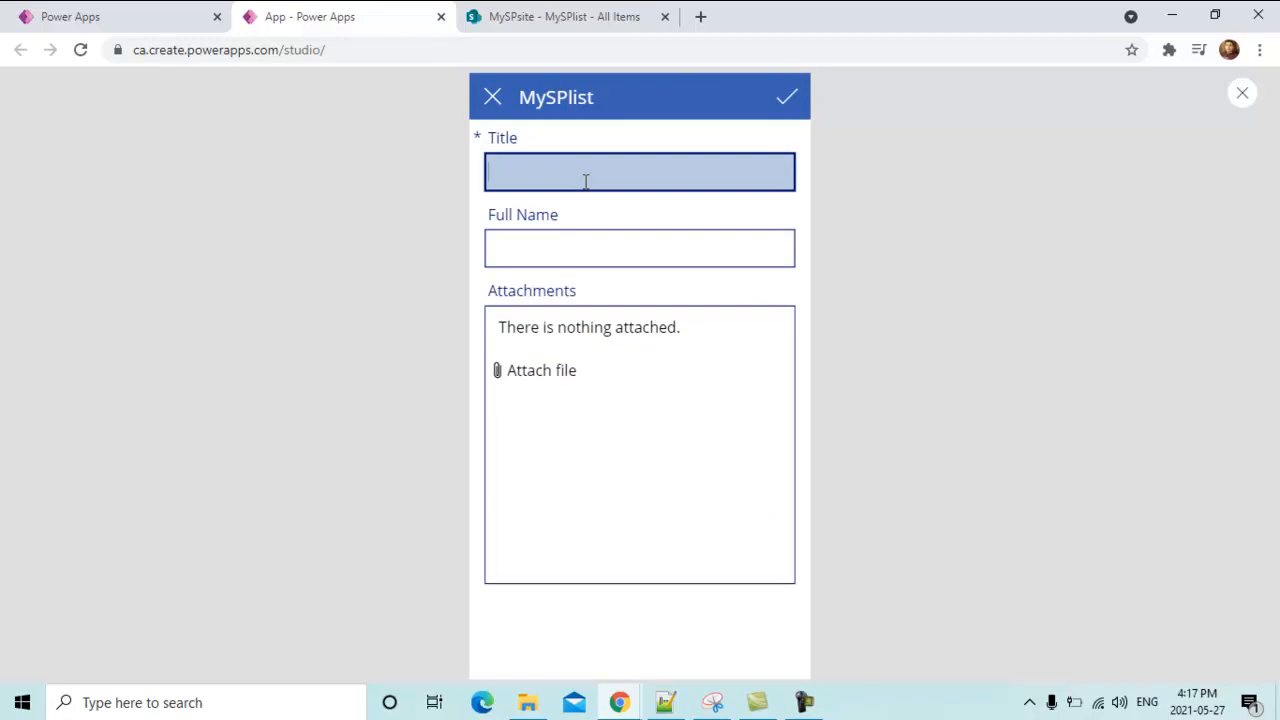
click(580, 12)
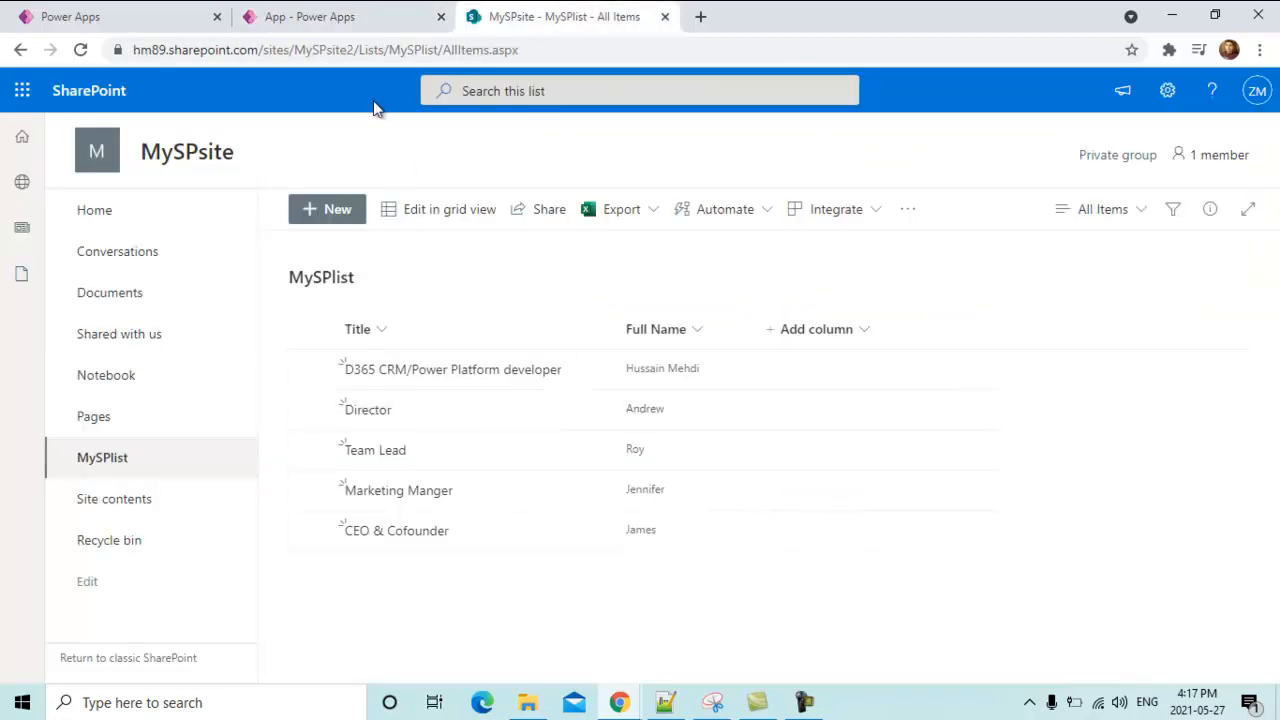
click(320, 8)
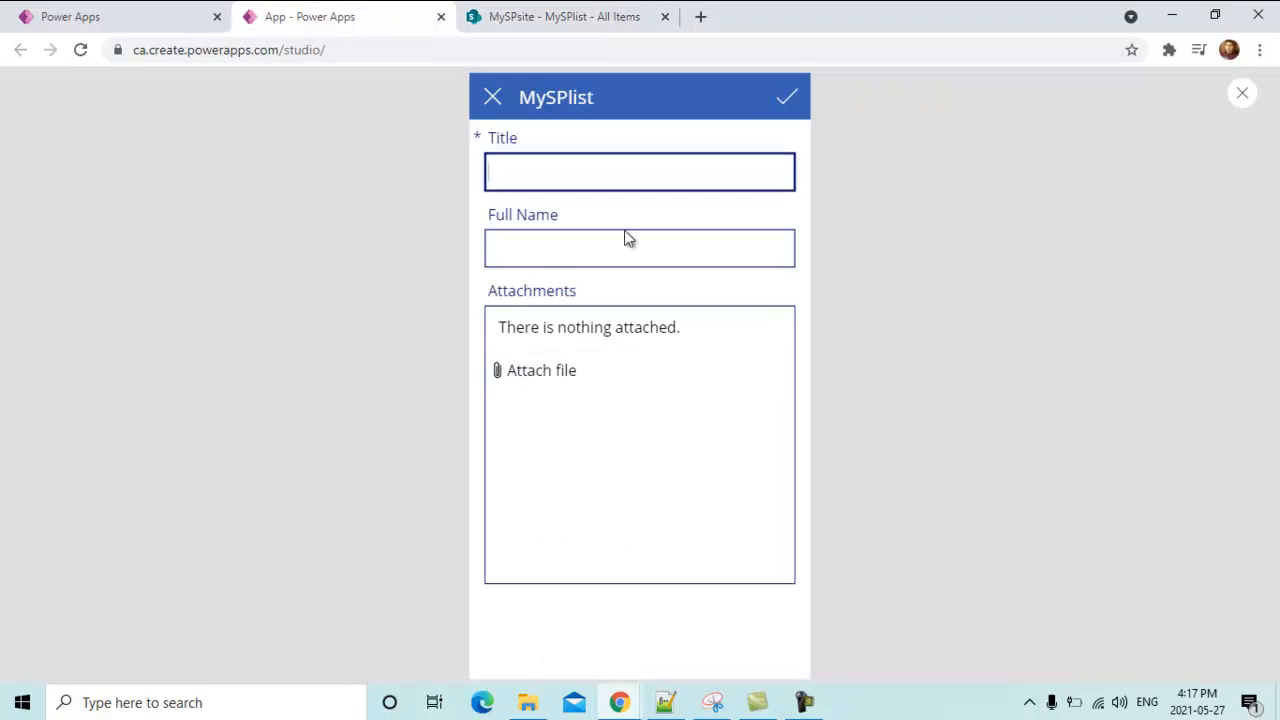
click(507, 120)
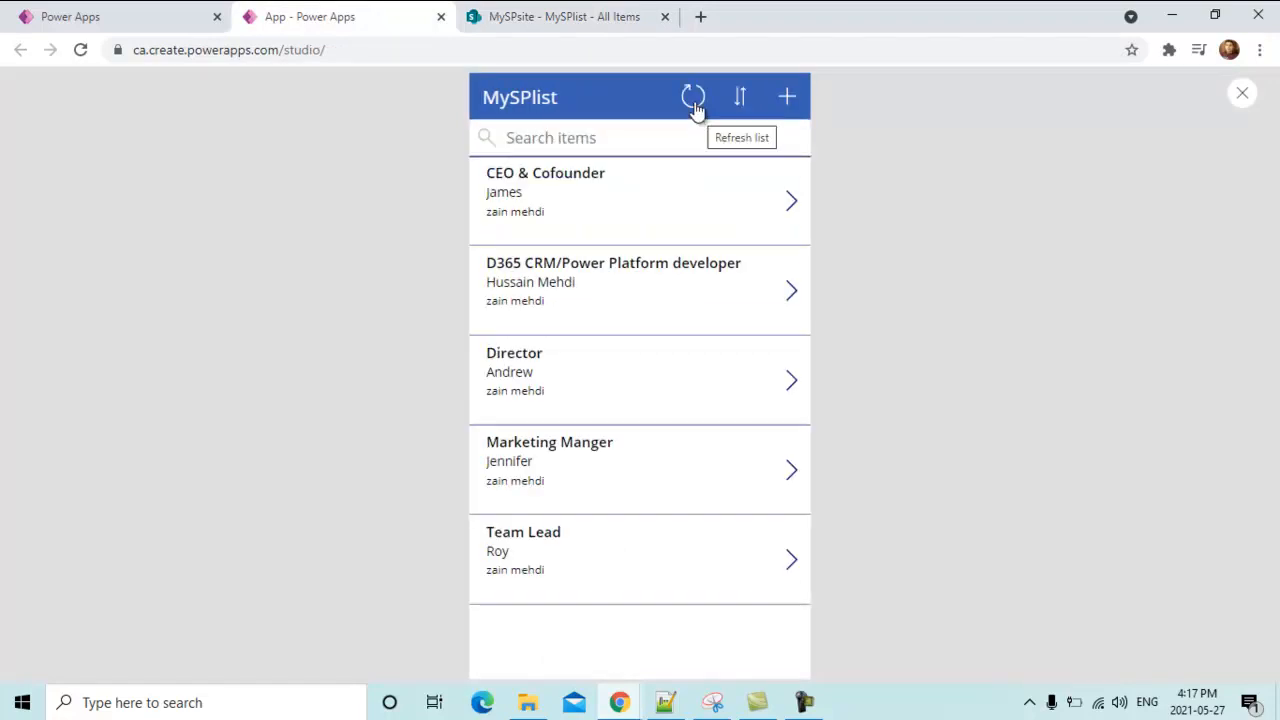
Create an app record titled "Sales Manager" with the person's first name as Full Name, save it, and check it in the SharePoint list
click(787, 96)
click(631, 179)
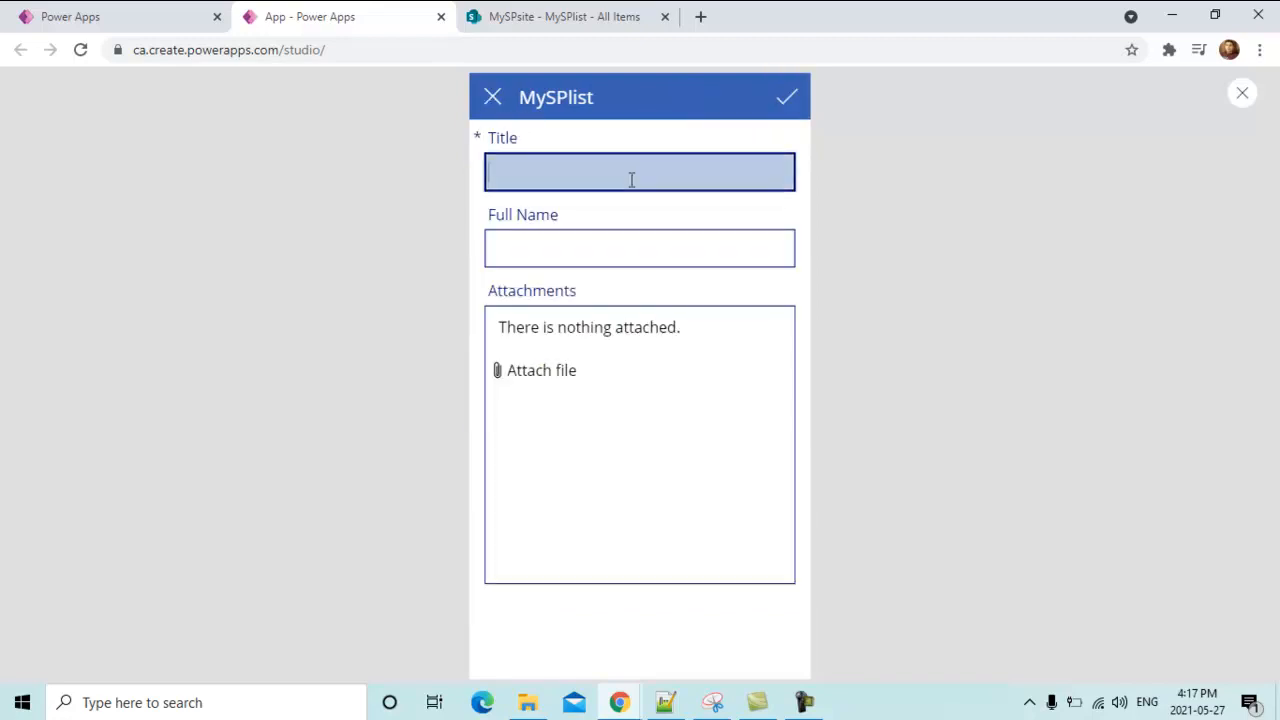
text(Sales Manager)
key(Tab)
text(Jeny)
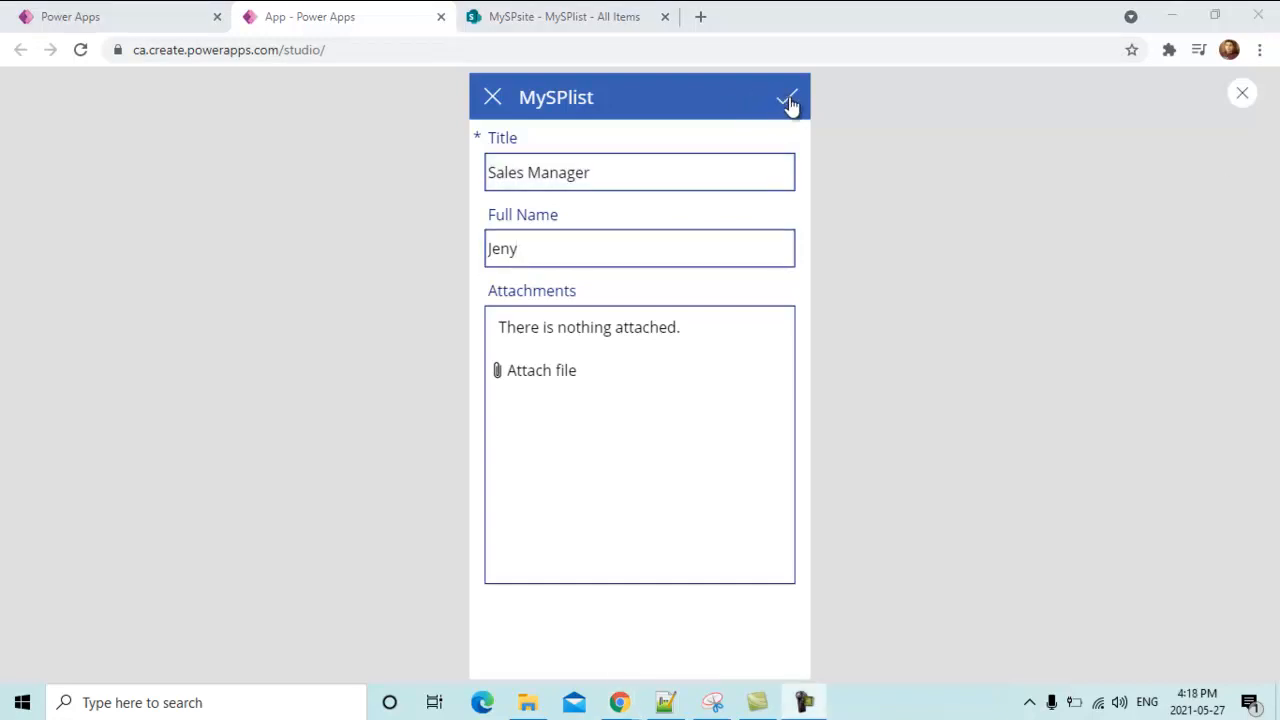
click(789, 100)
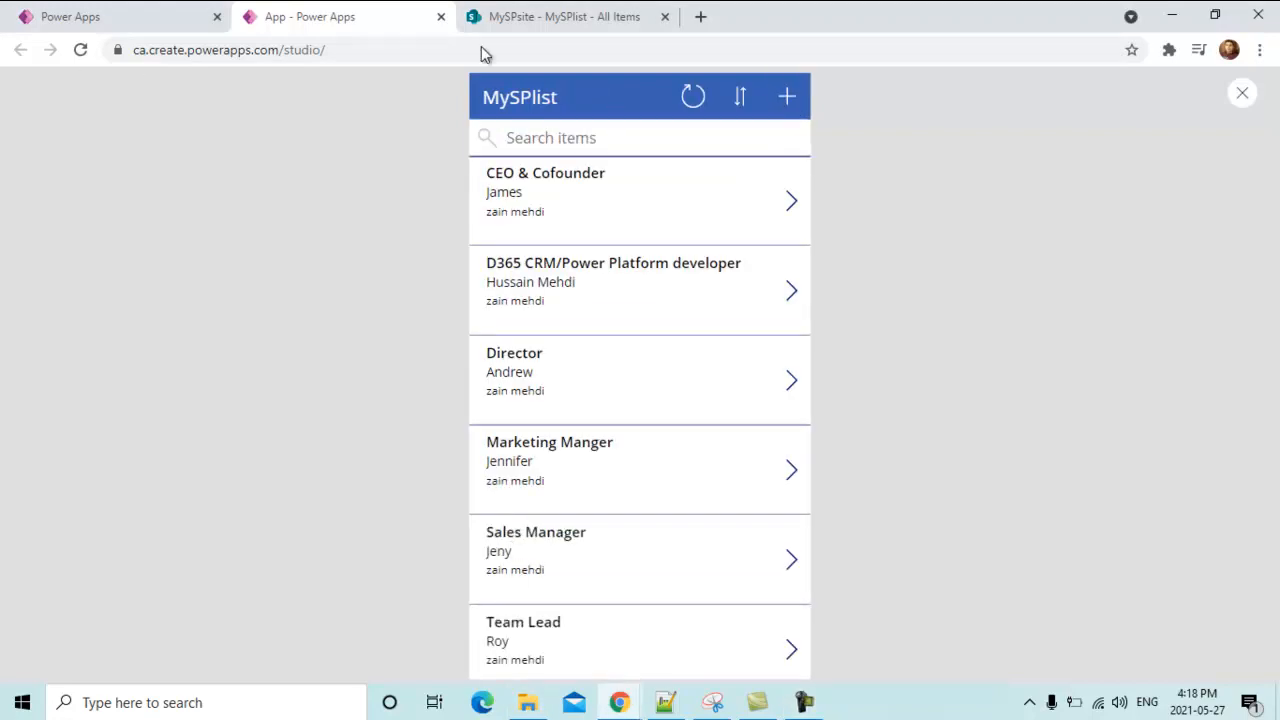
click(539, 12)
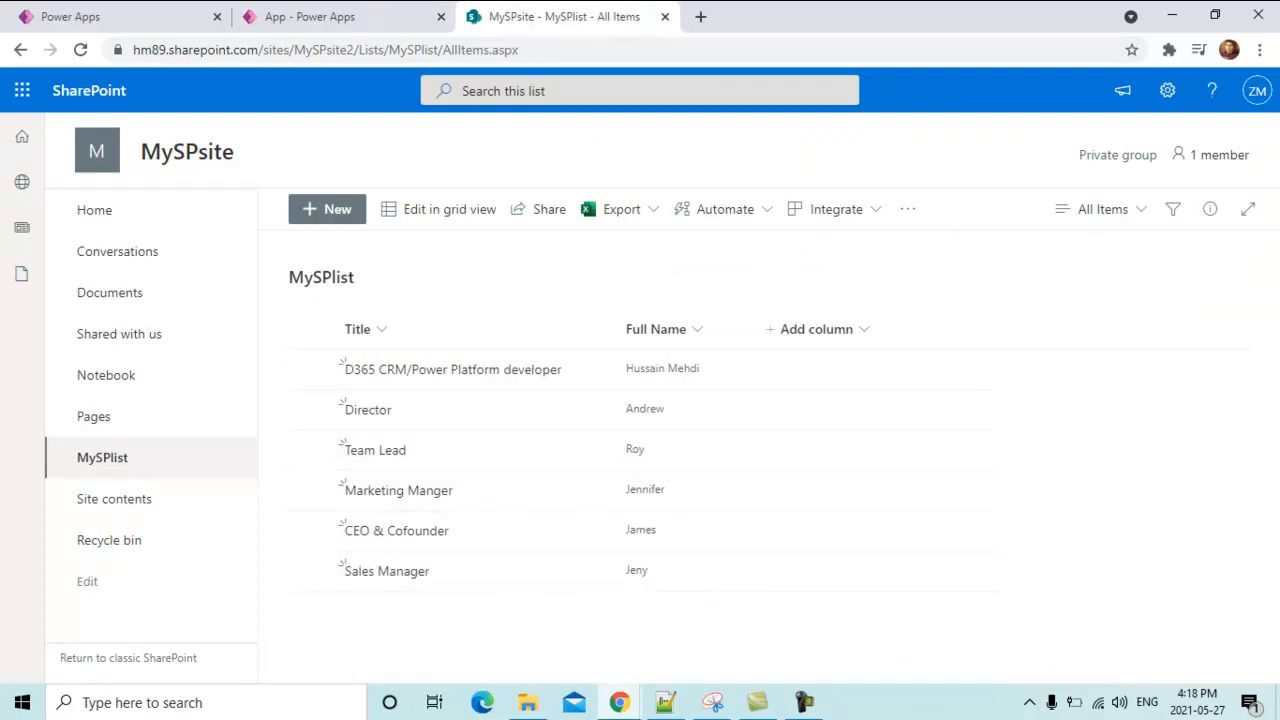
Return to the app, view the CEO & Cofounder record's details and edit form, and go back to the record list without saving
click(329, 17)
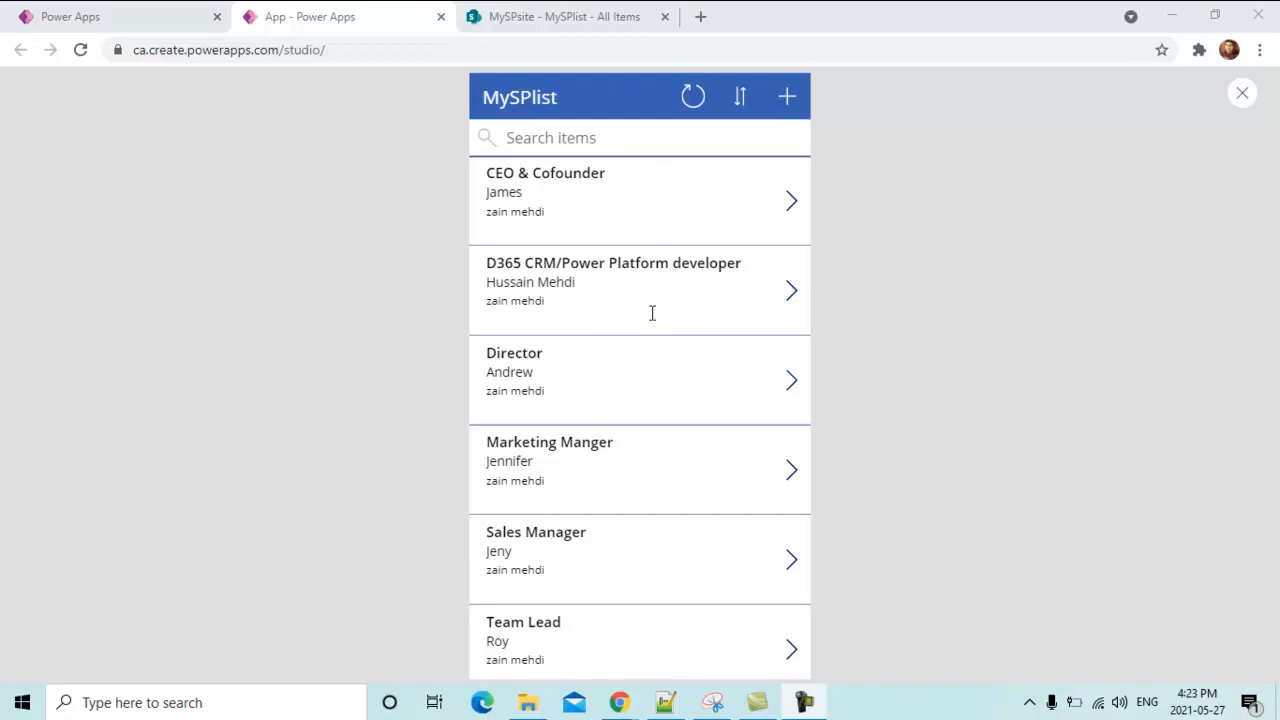
click(633, 202)
click(633, 202)
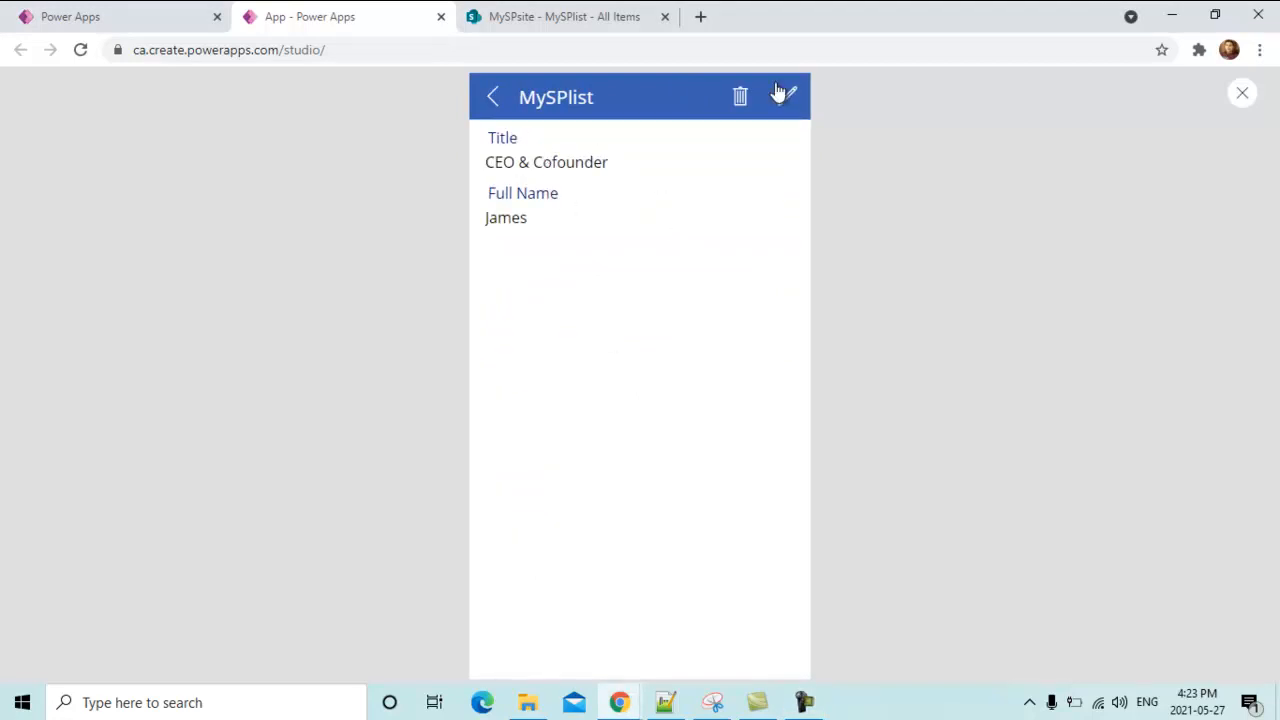
click(787, 100)
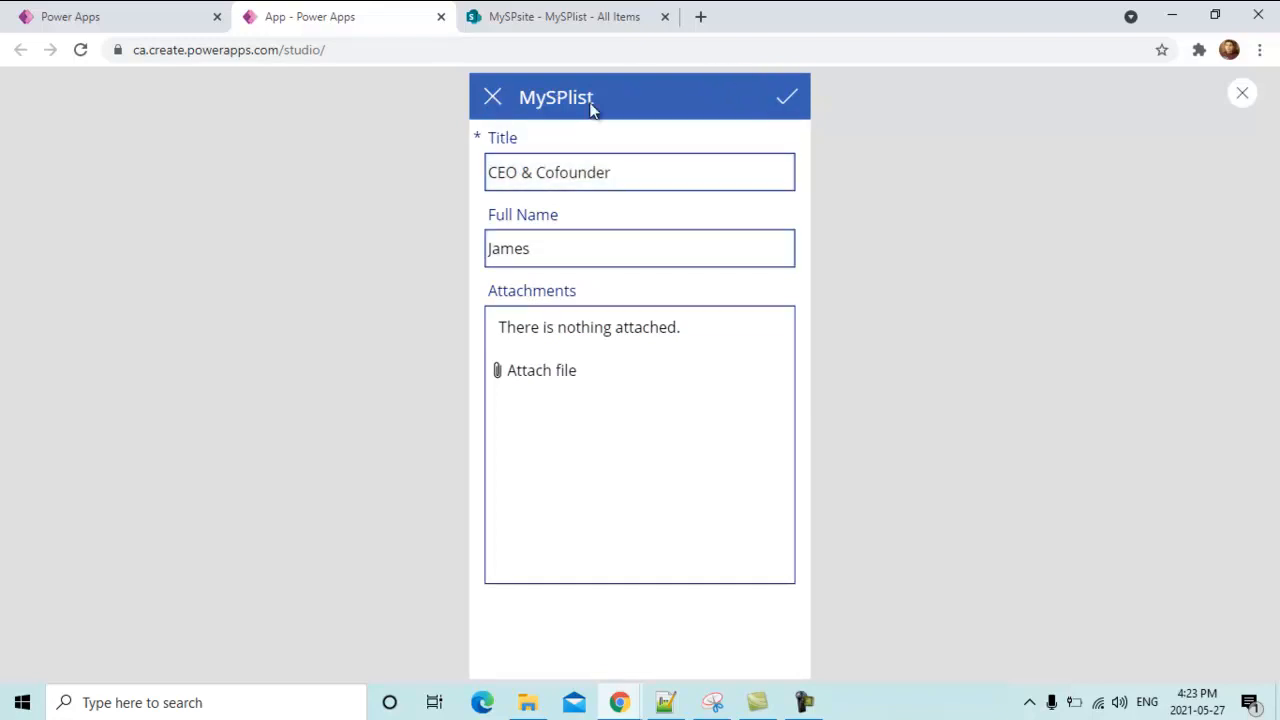
click(491, 104)
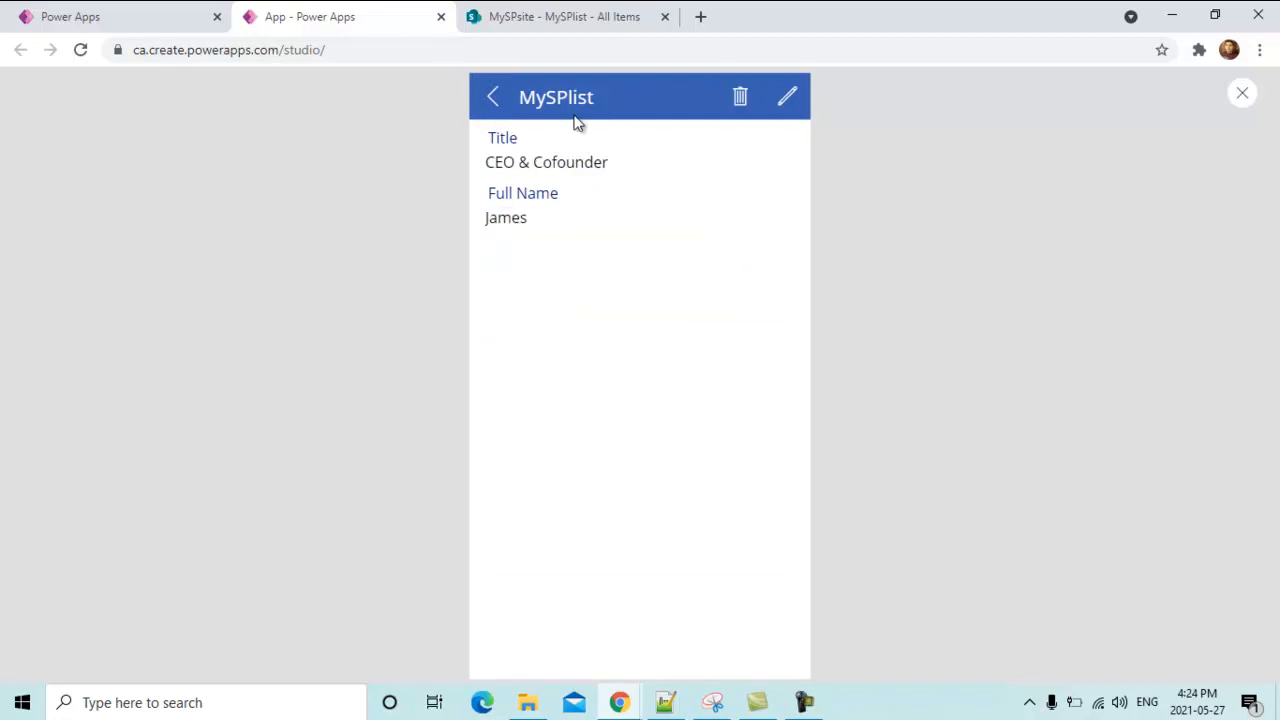
click(493, 97)
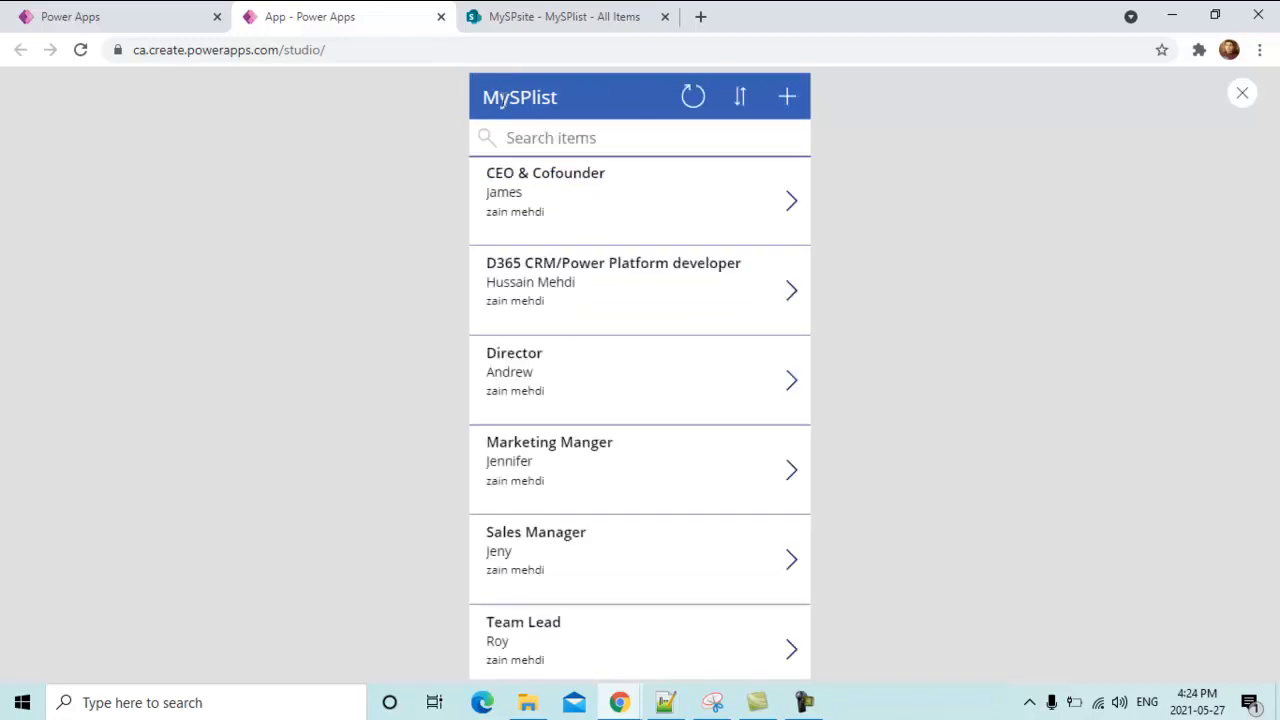